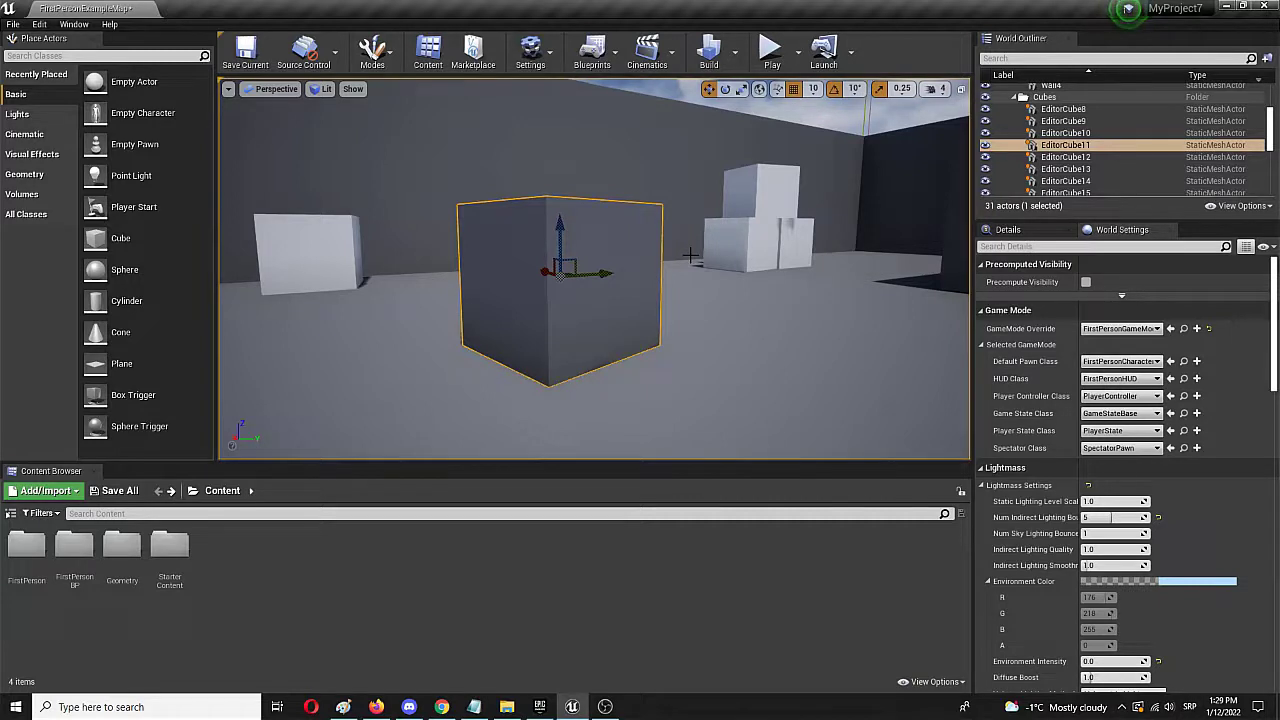
Create a new Material from the Content Browser context menu and name it Tiles.
right_click(241, 561)
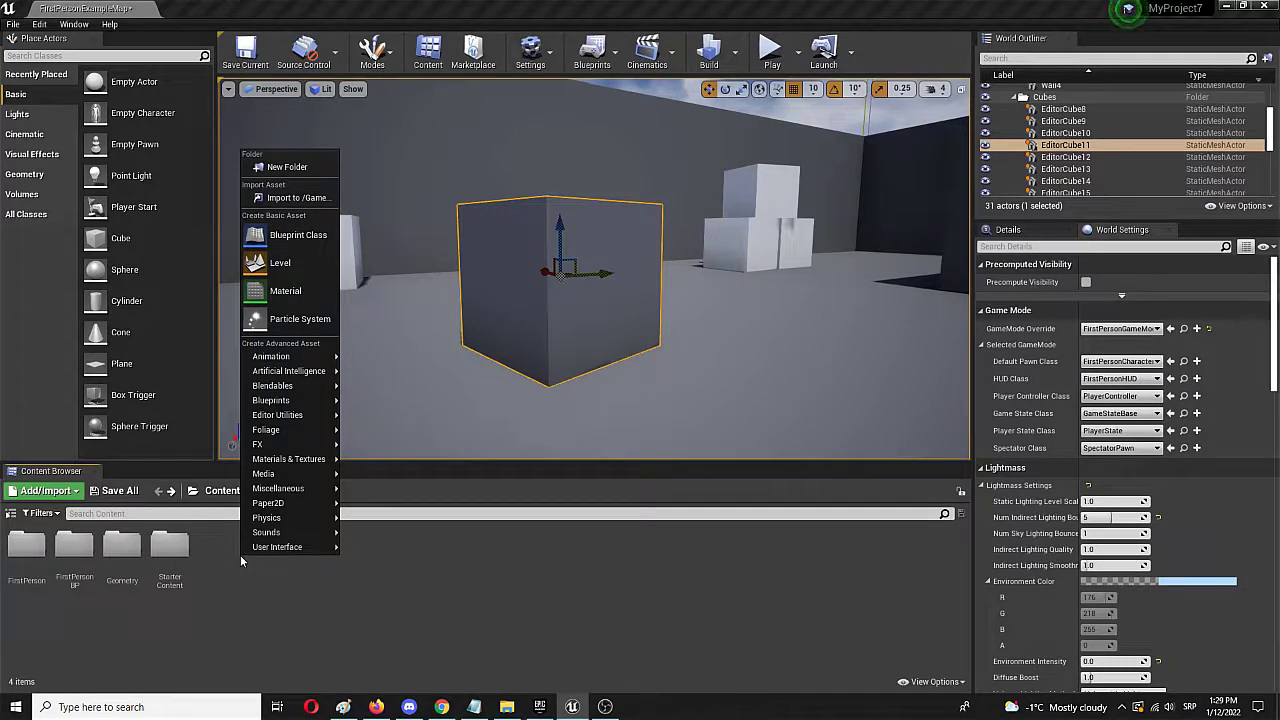
left_click(286, 290)
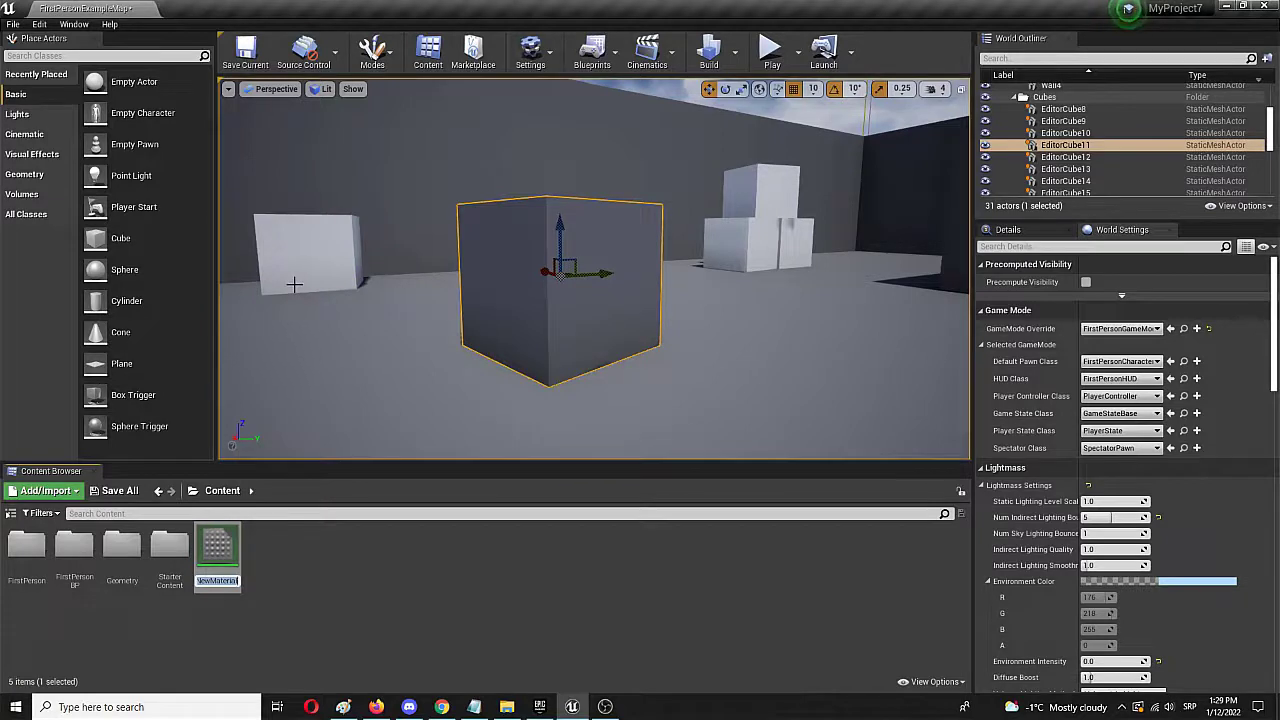
type("Tiles")
key("Return")
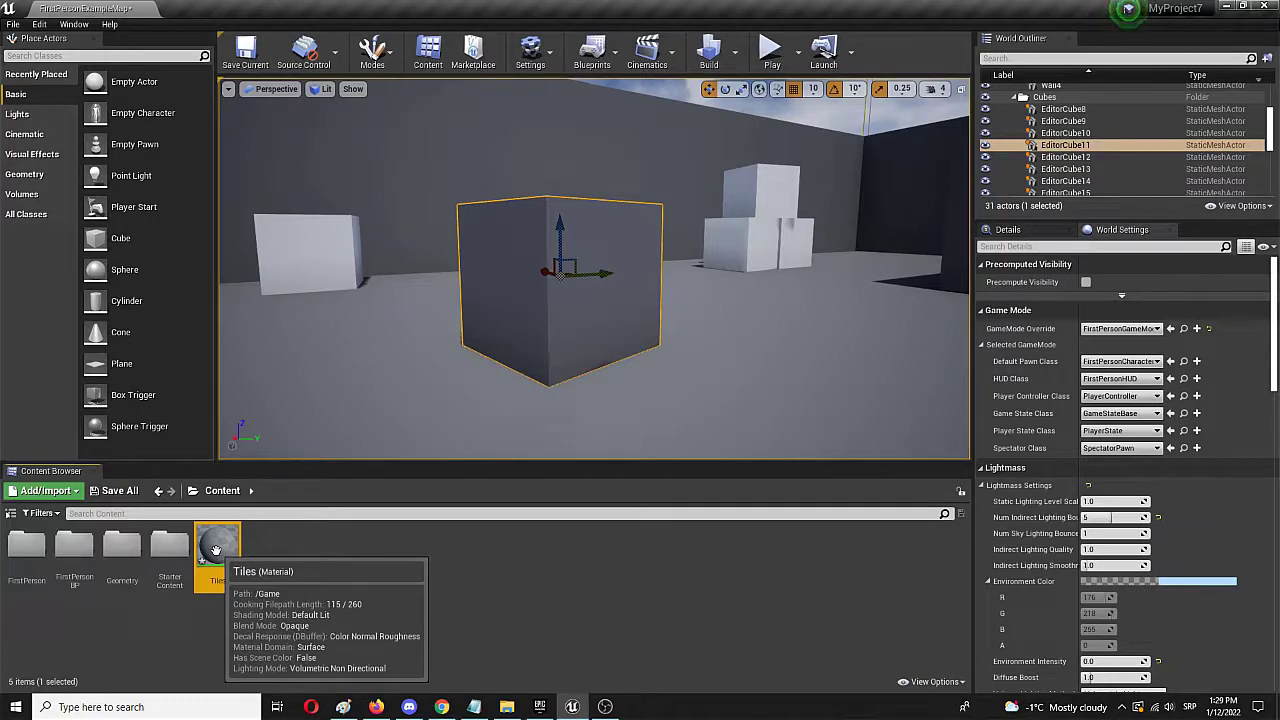
Open Tiles in a docked material editor and add a TextureSample node to its graph.
double_click(215, 547)
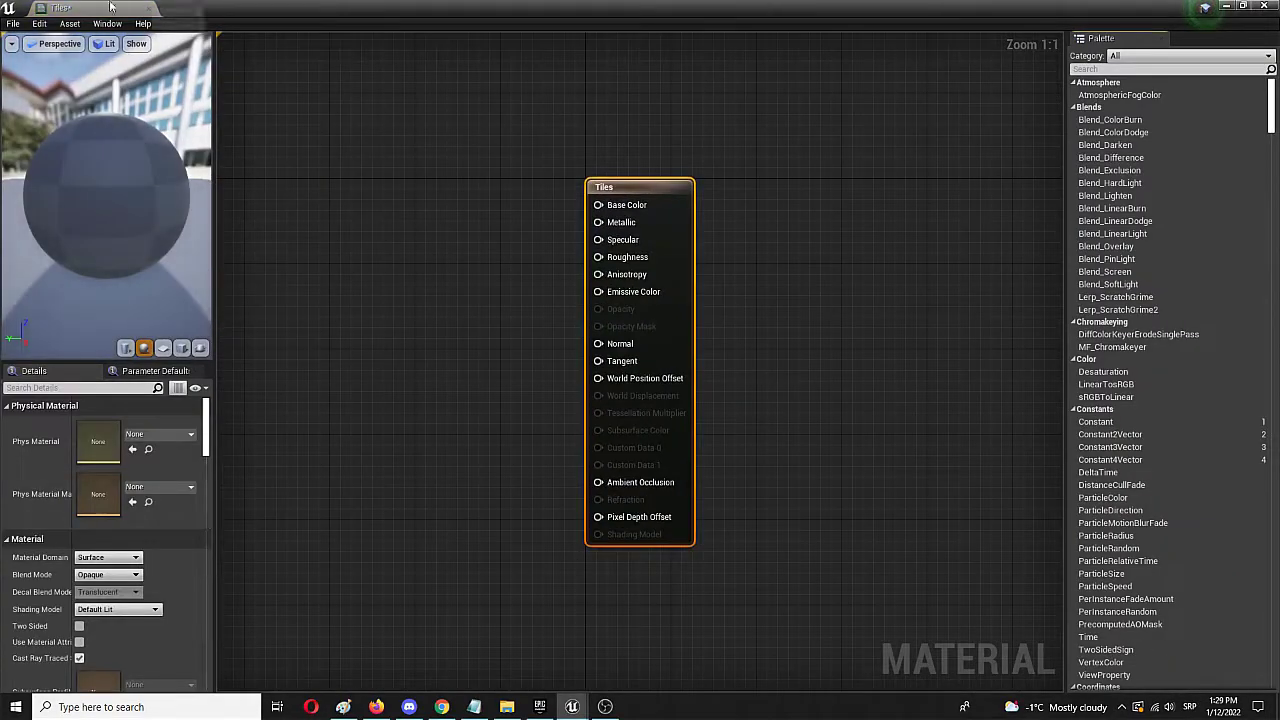
left_click_drag(110, 7, 186, 8)
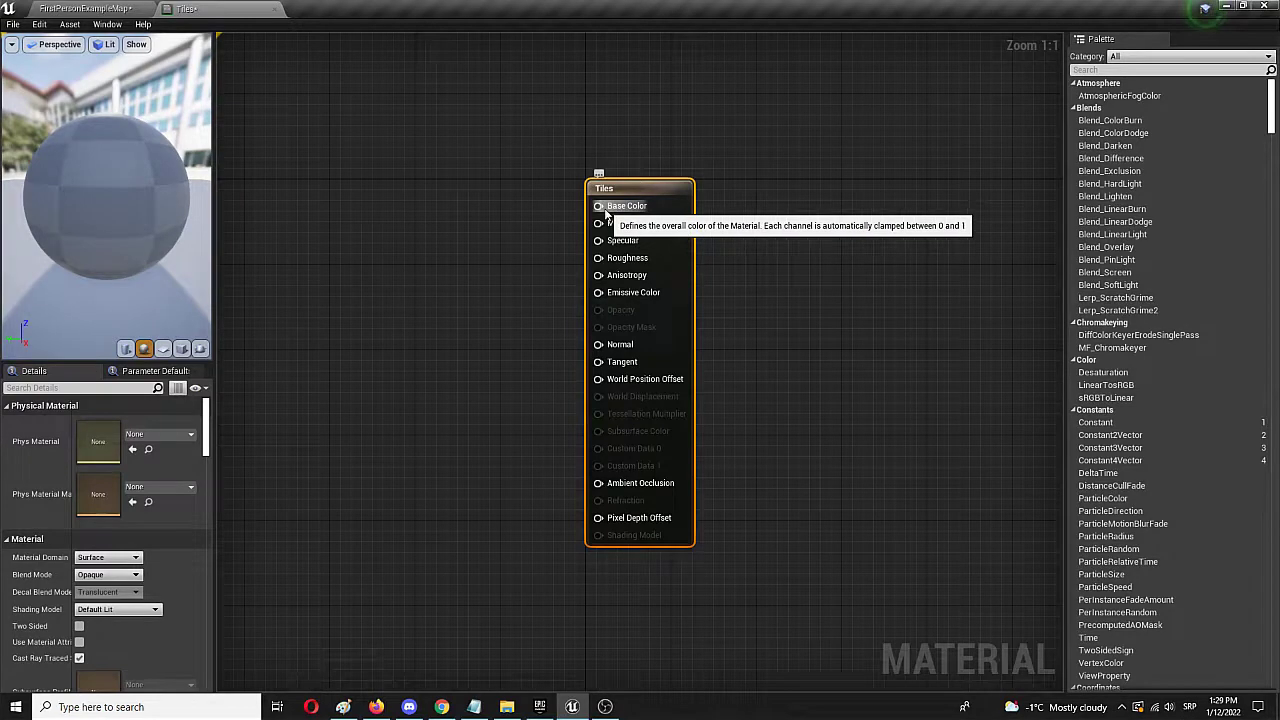
right_click(428, 209)
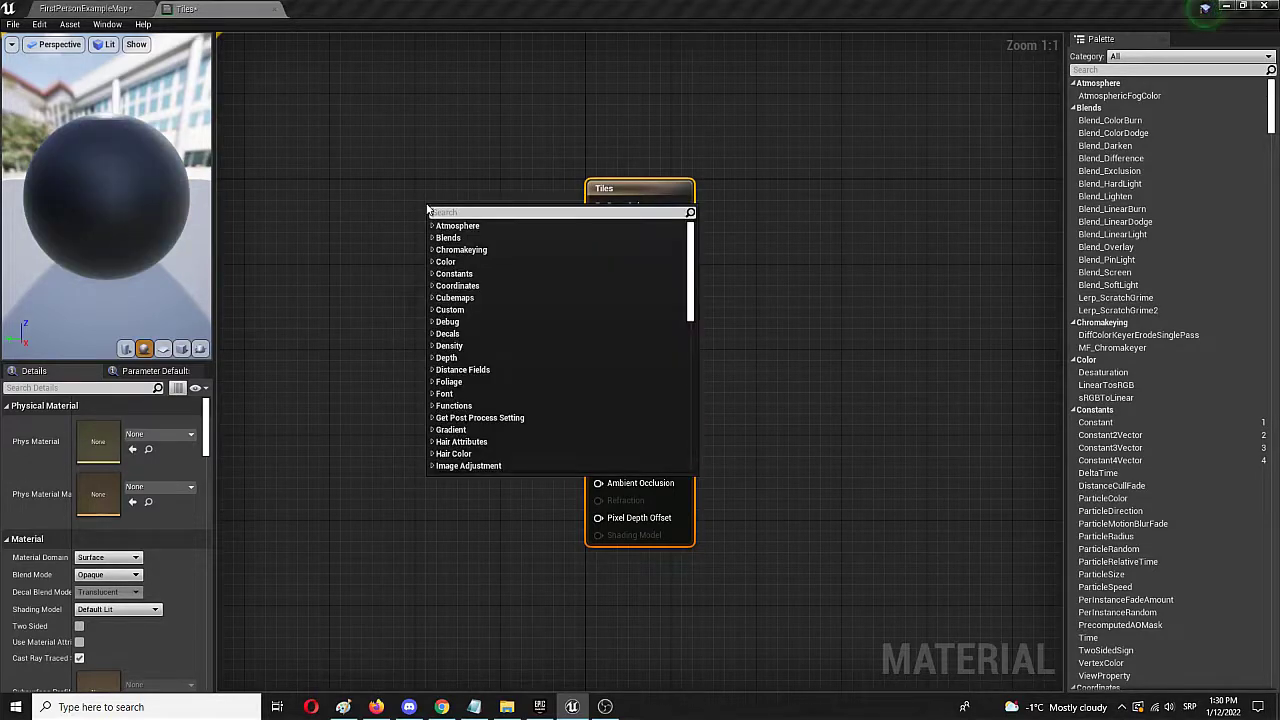
type("te")
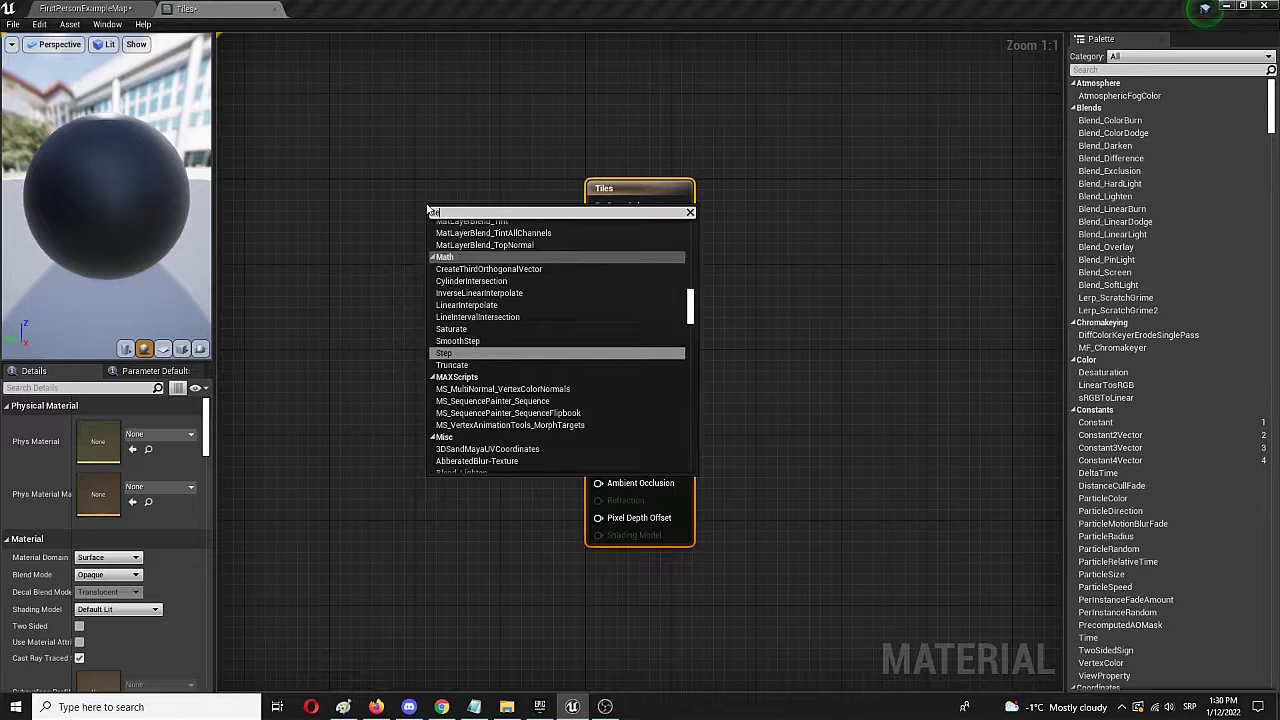
type("xture")
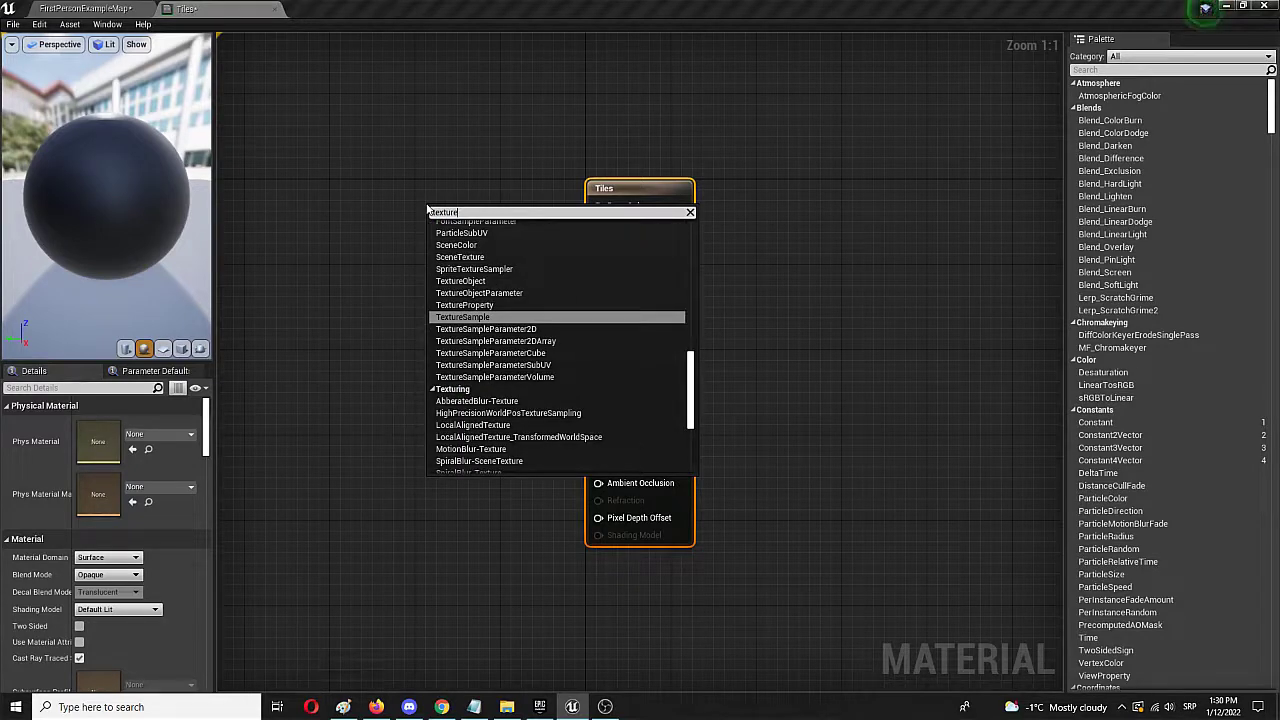
left_click(460, 317)
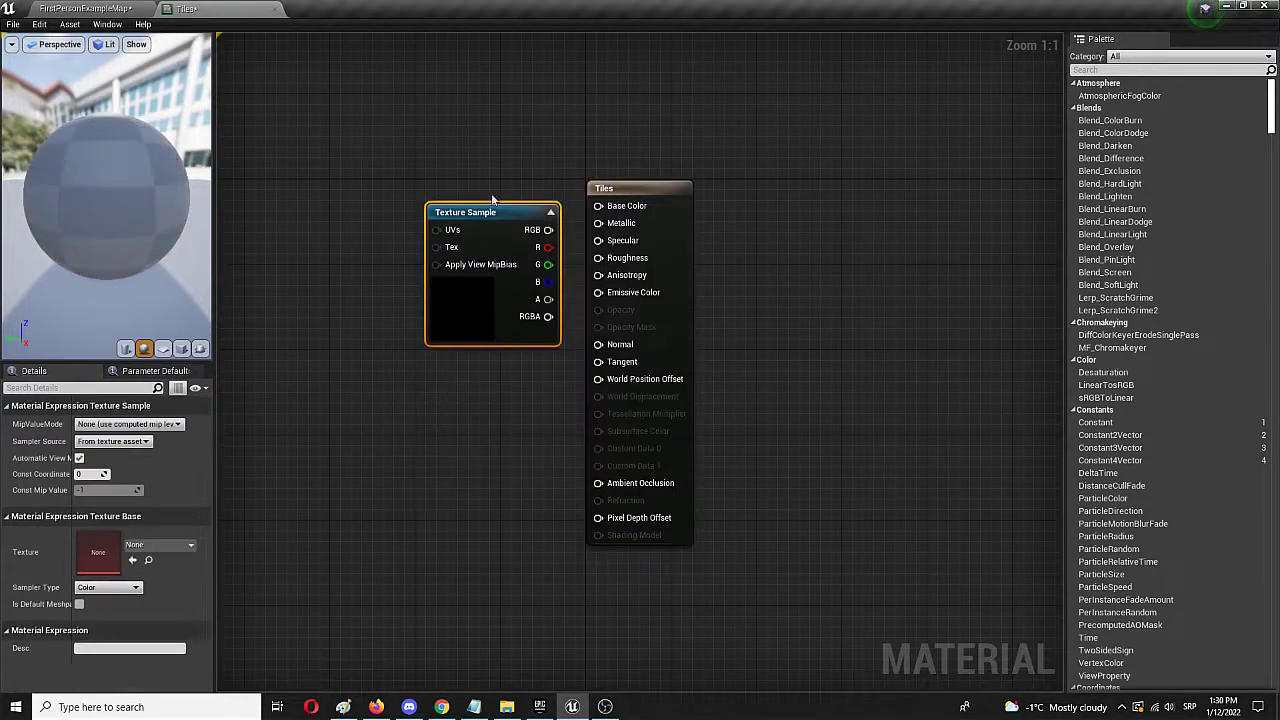
left_click_drag(485, 209, 432, 186)
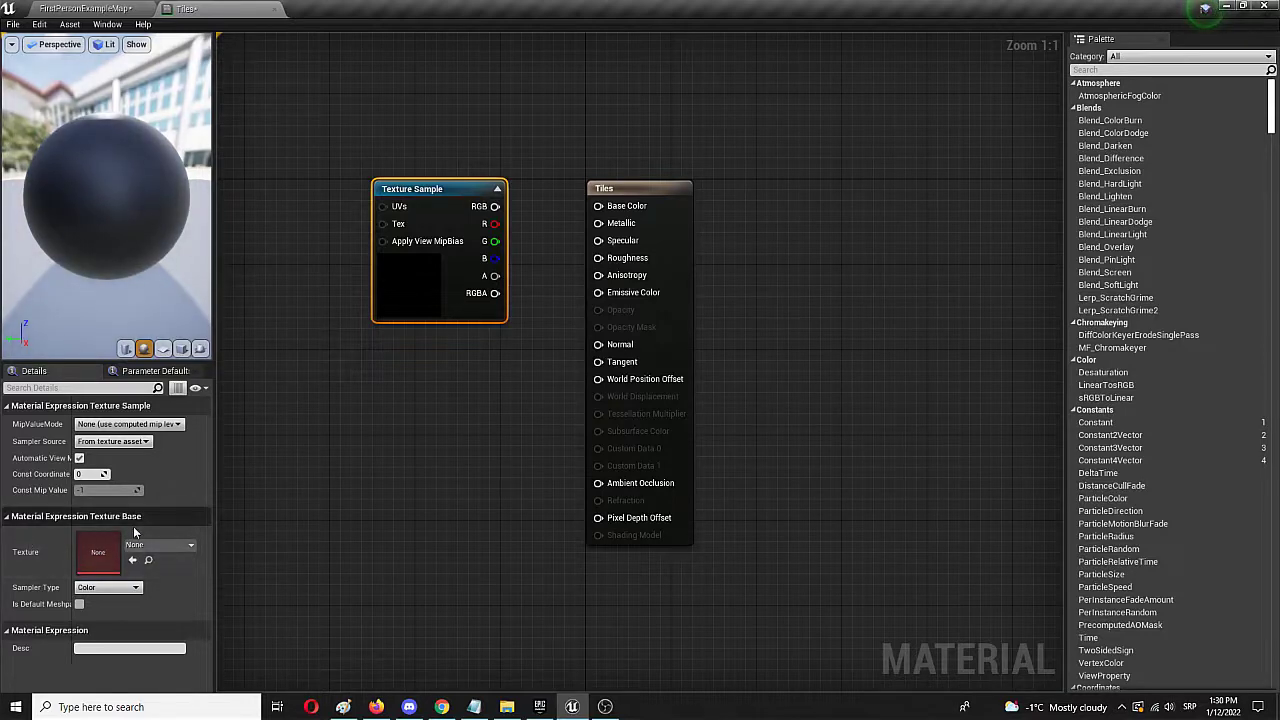
Set the Texture Sample to T_Brick_Cut_Stone_D and wire its RGB output into Base Color.
left_click(160, 544)
type("brick_")
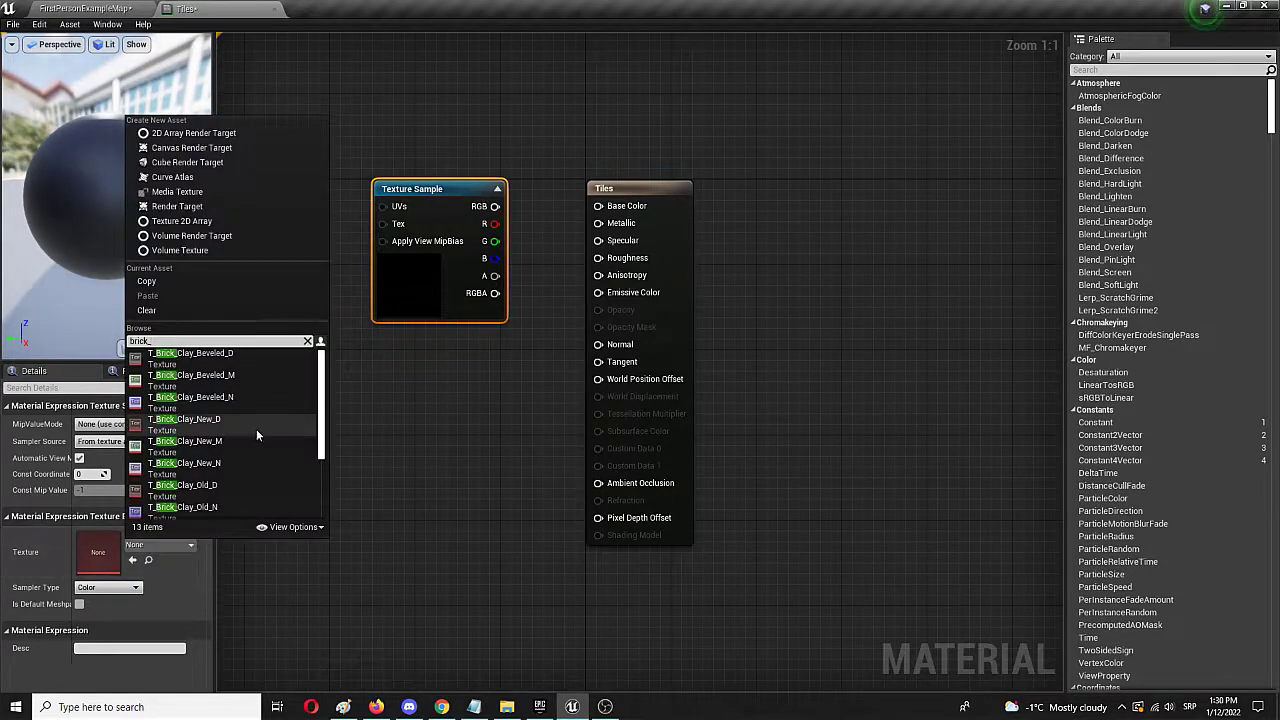
type("cut_")
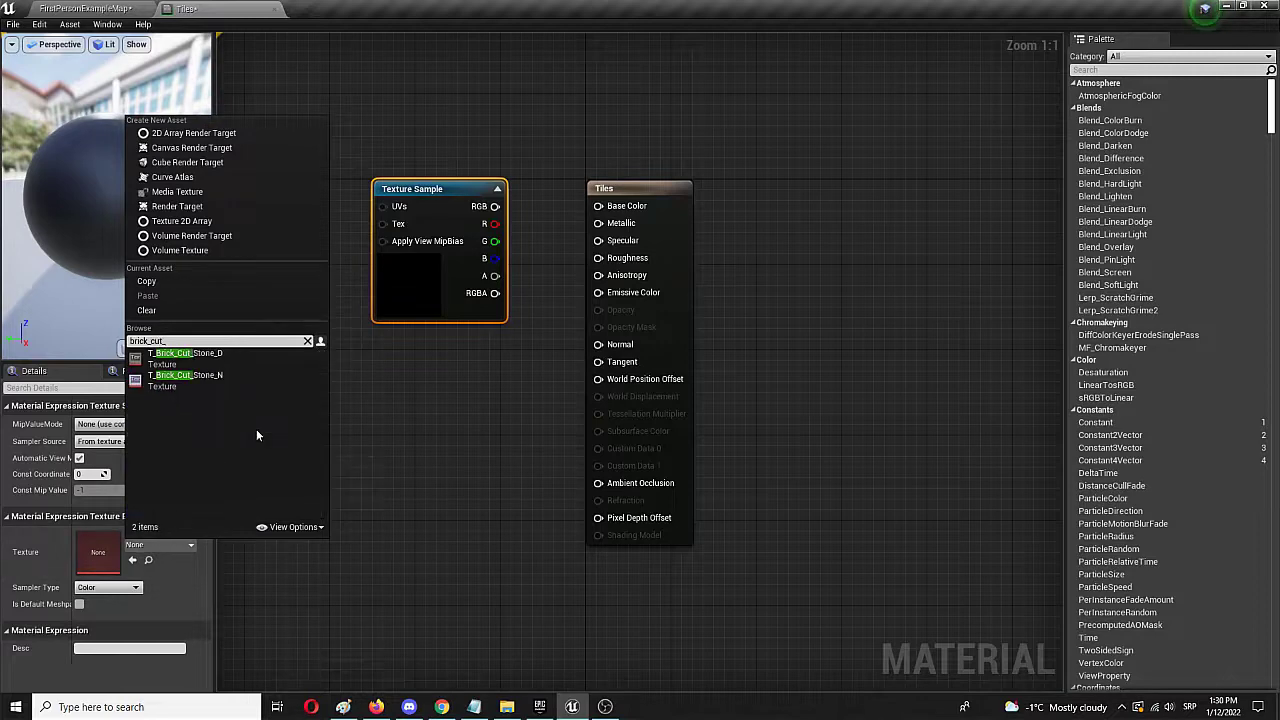
left_click(209, 356)
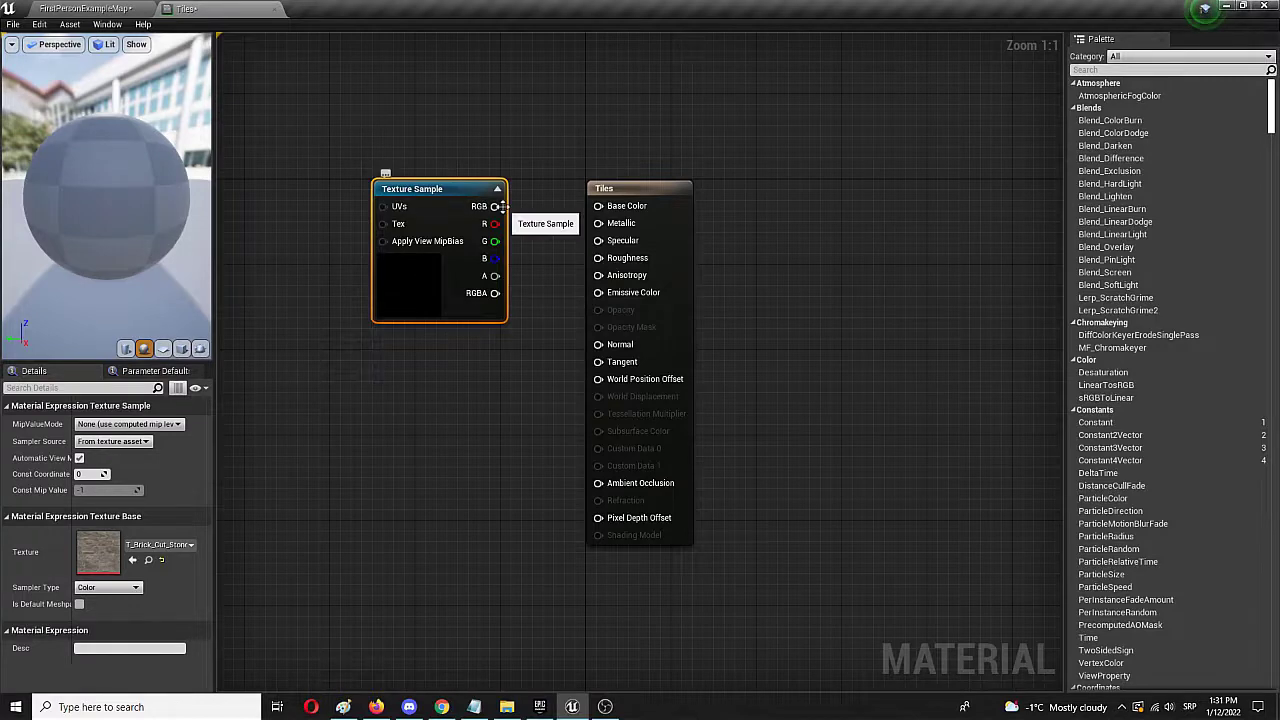
left_click_drag(497, 206, 597, 206)
left_click(344, 231)
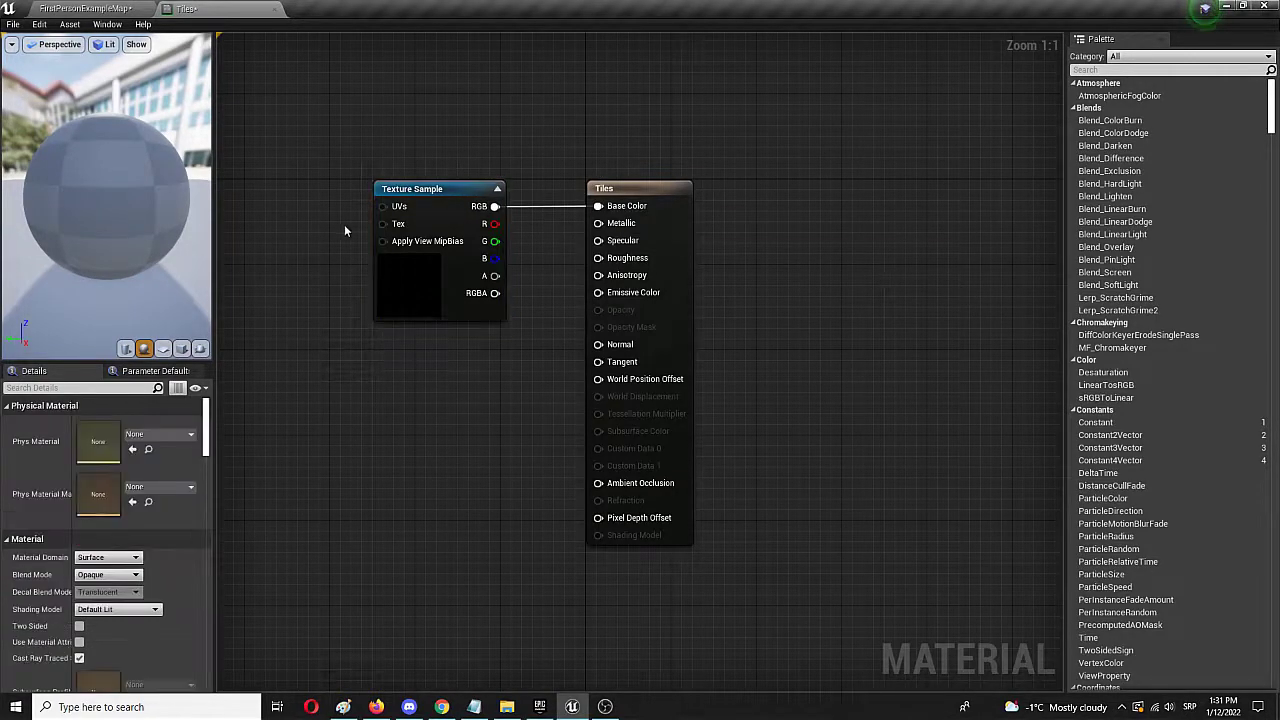
Save the Tiles material and return to the FirstPersonExampleMap level.
left_click(8, 24)
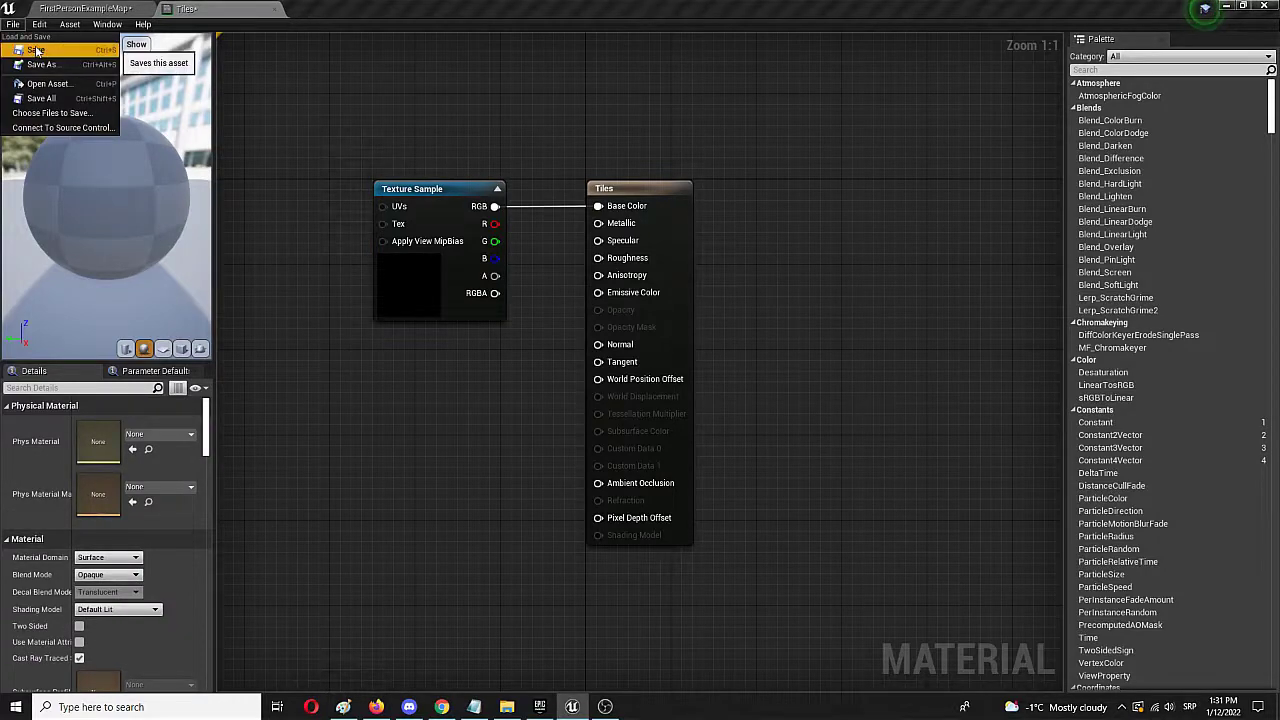
left_click(36, 50)
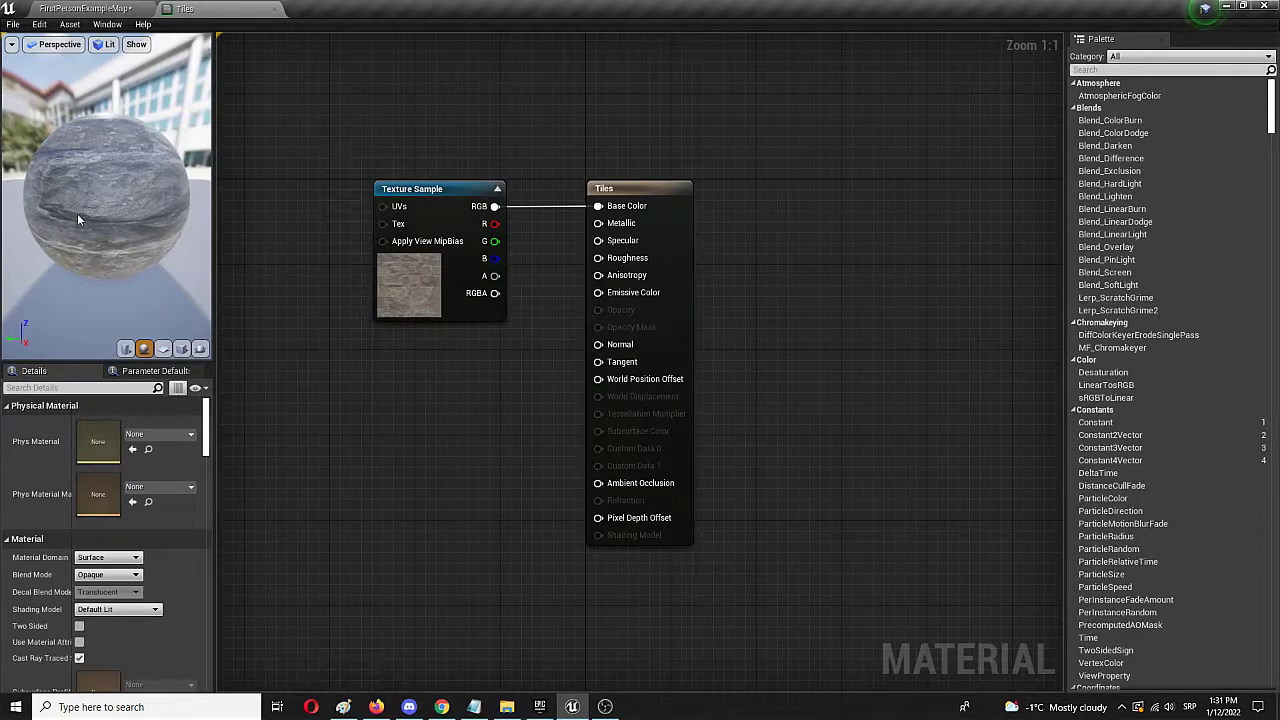
mouse_move(77, 213)
right_mouse_down()
mouse_move(77, 190)
mouse_move(77, 225)
mouse_move(77, 205)
right_mouse_up()
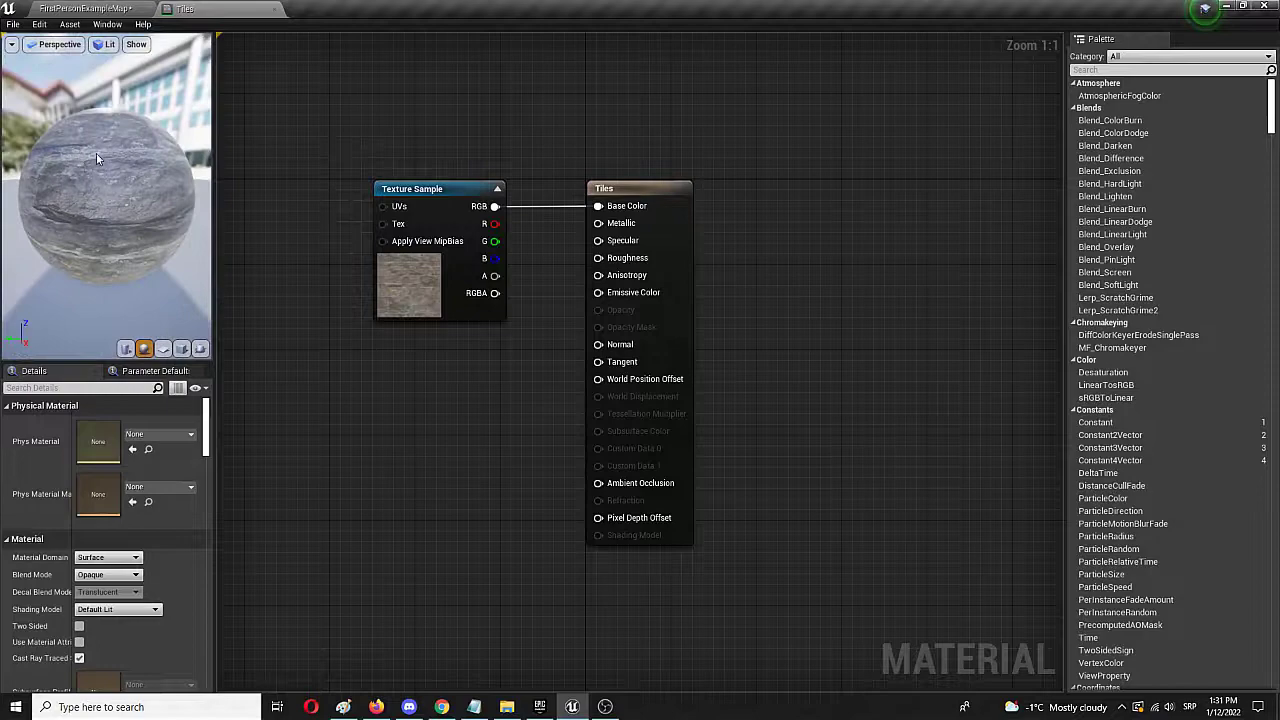
left_click(100, 8)
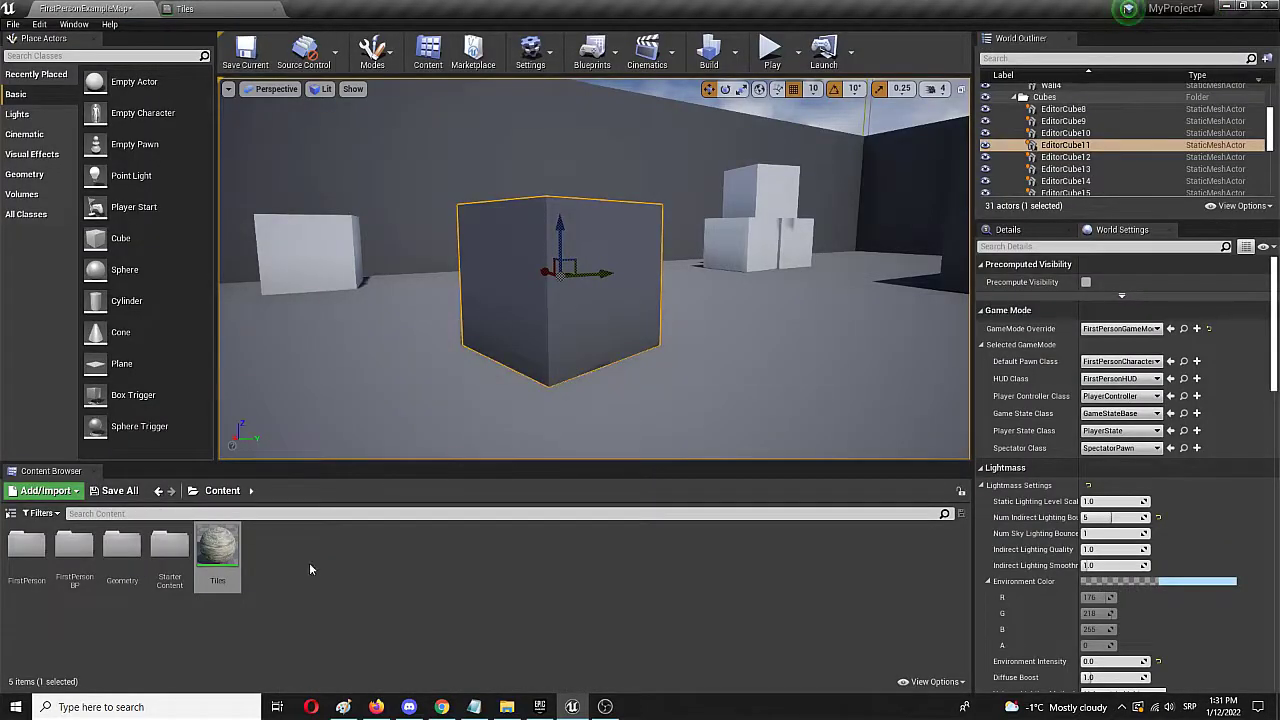
Drop the Tiles material onto the central cube in the viewport and inspect the stone surface.
left_click_drag(218, 550, 586, 290)
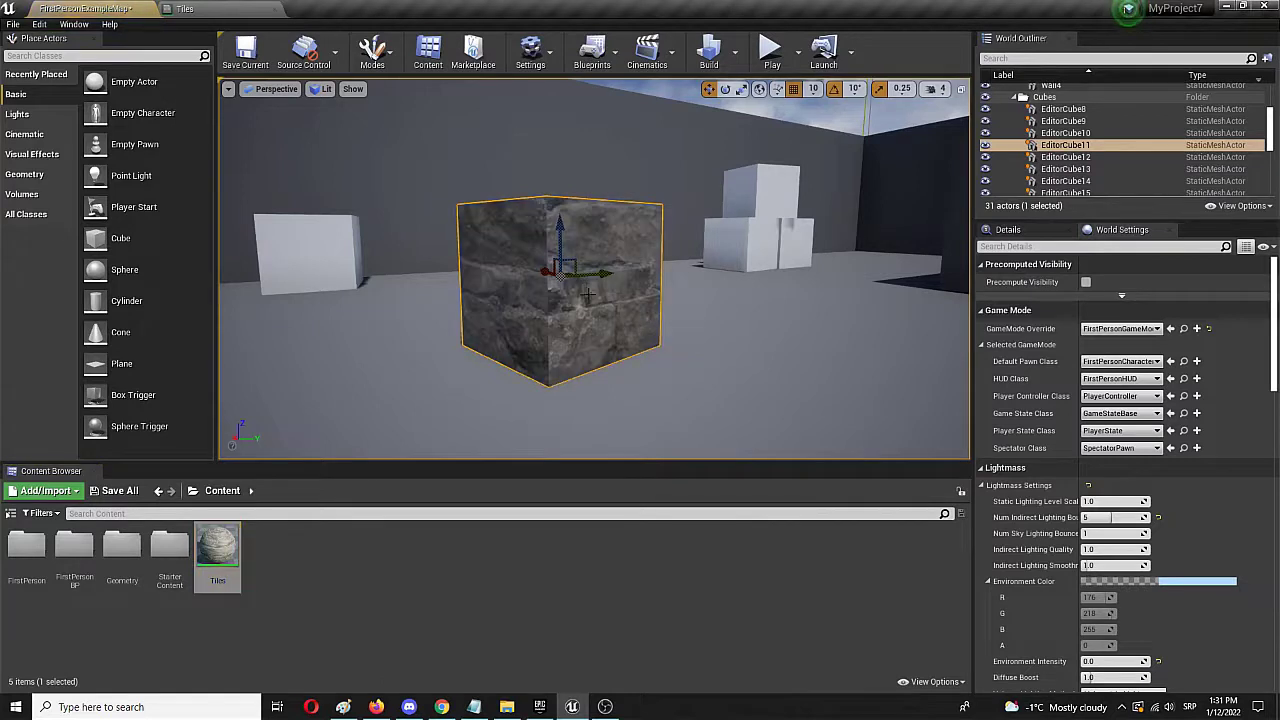
left_click_drag(738, 372, 720, 343)
scroll(720, 343, "down", 3)
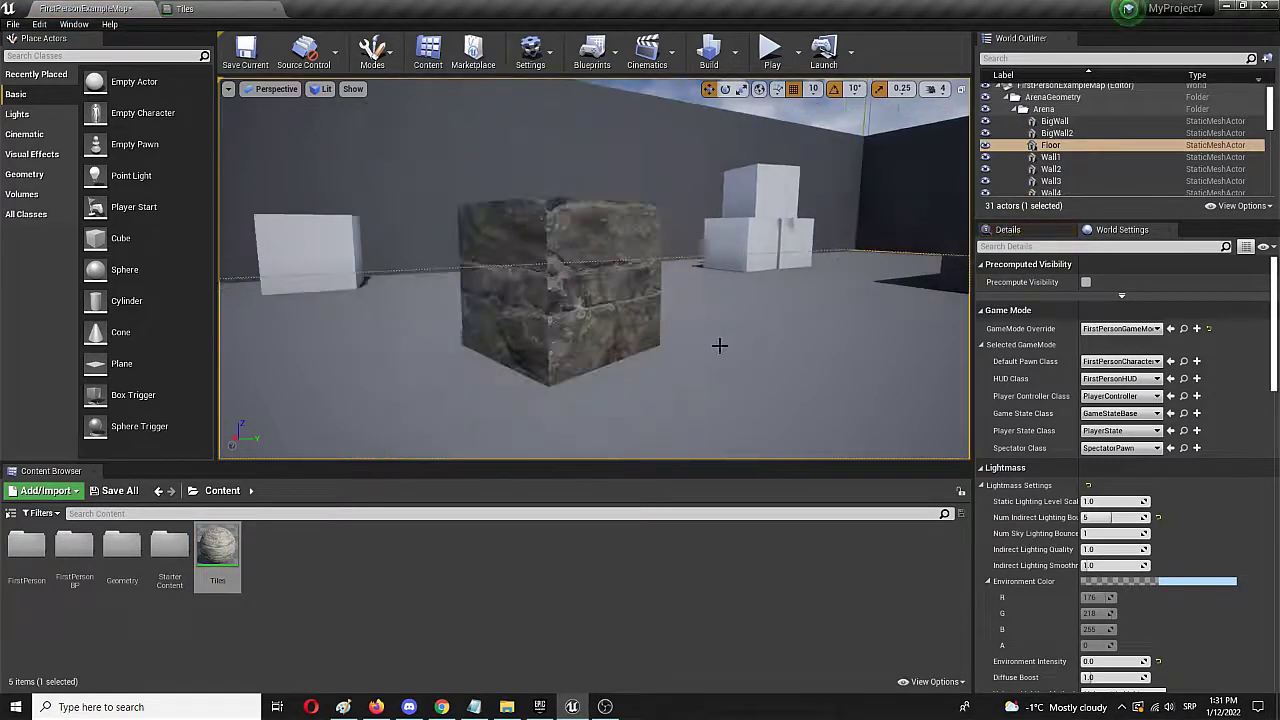
scroll(707, 346, "up", 1)
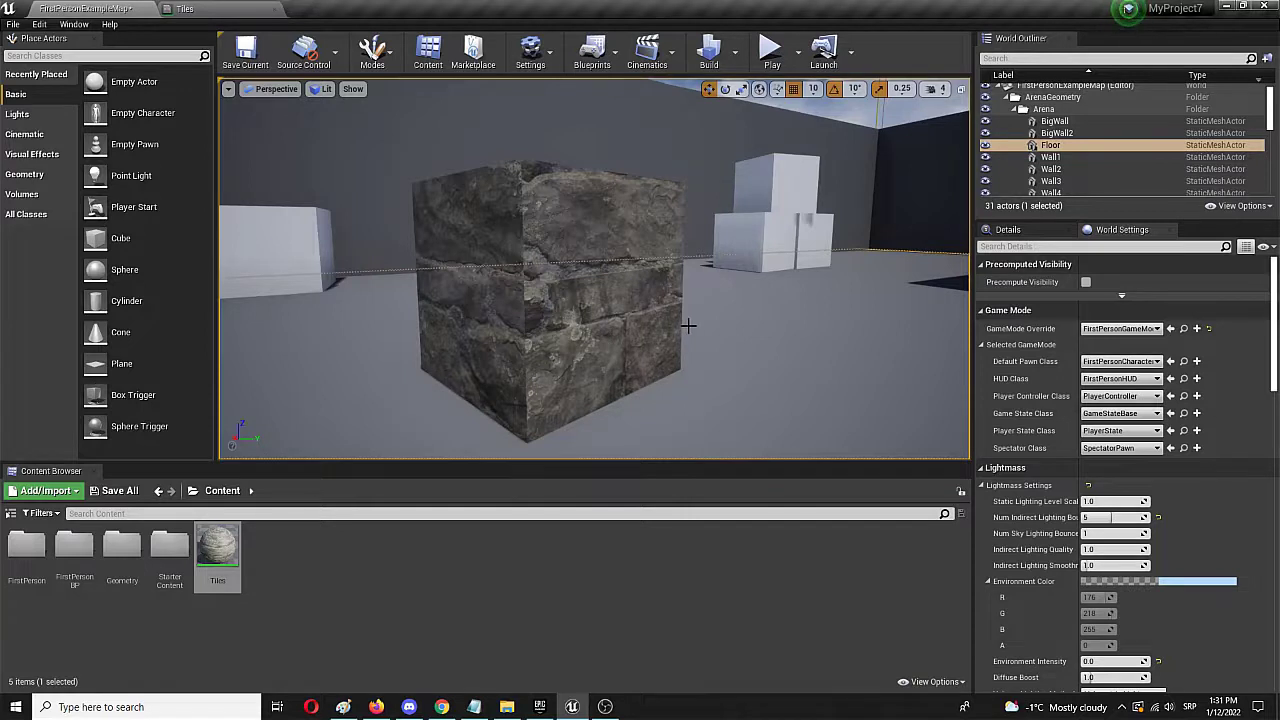
scroll(680, 328, "down", 2)
scroll(678, 328, "up", 2)
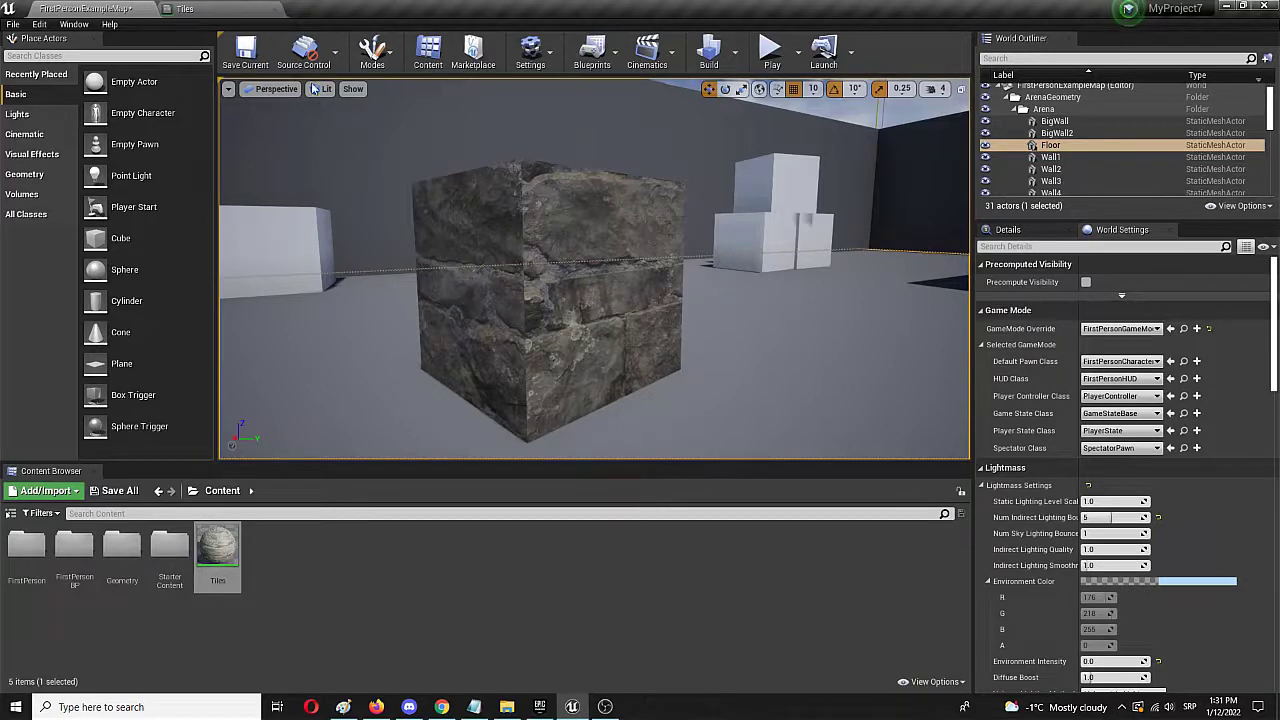
Add a TextureCoordinate node in the Tiles graph and connect it to the Texture Sample's UVs pin.
left_click(199, 8)
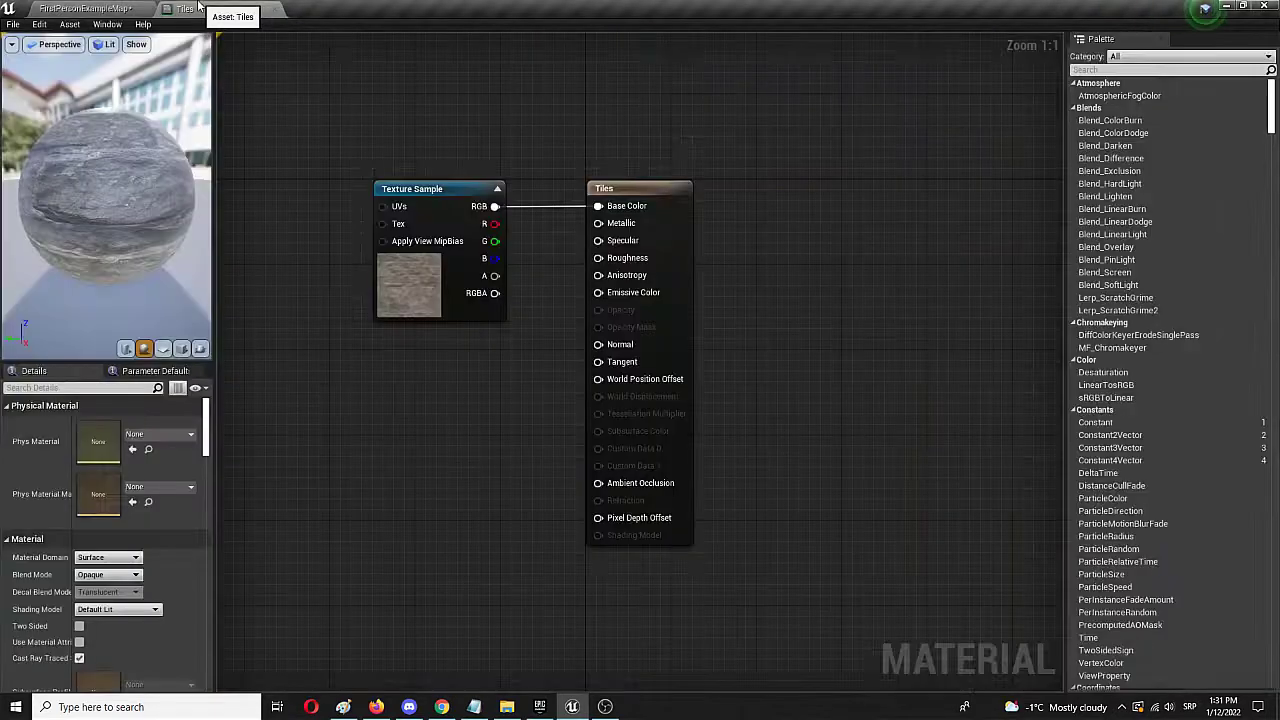
right_click_drag(327, 216, 579, 238)
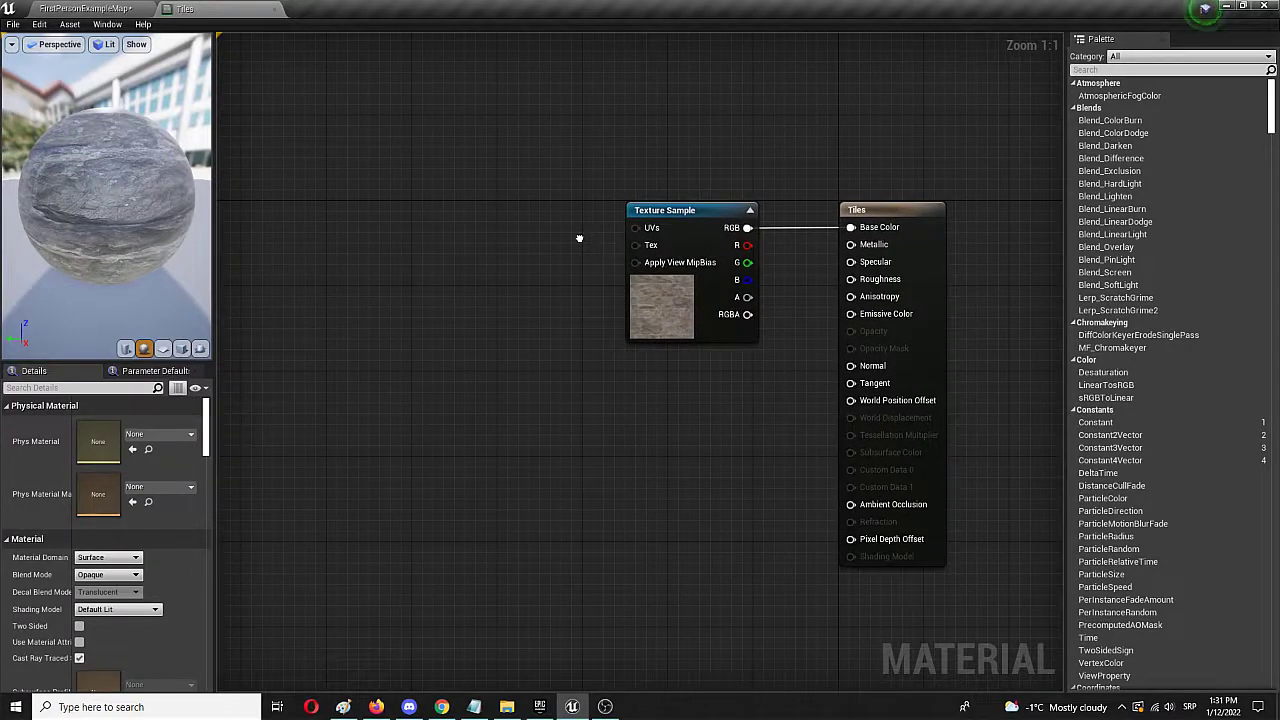
right_click_drag(579, 238, 579, 237)
right_click(431, 226)
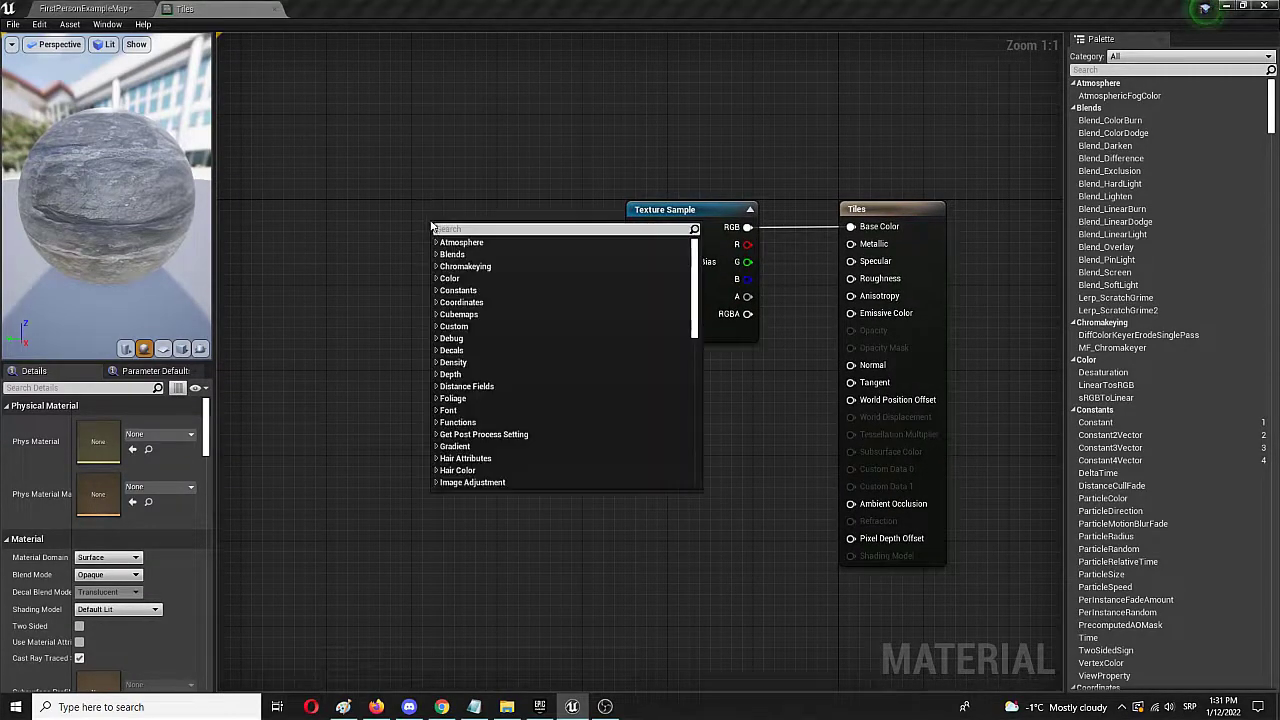
type("texture co")
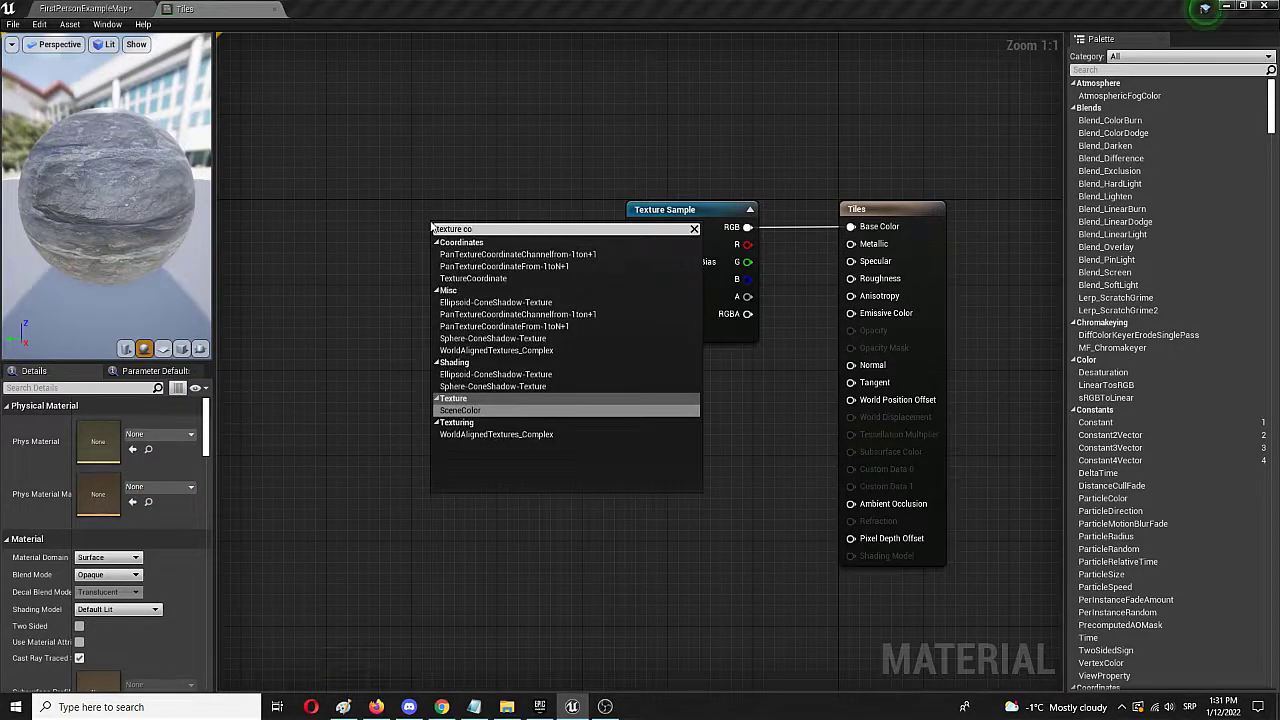
type("o")
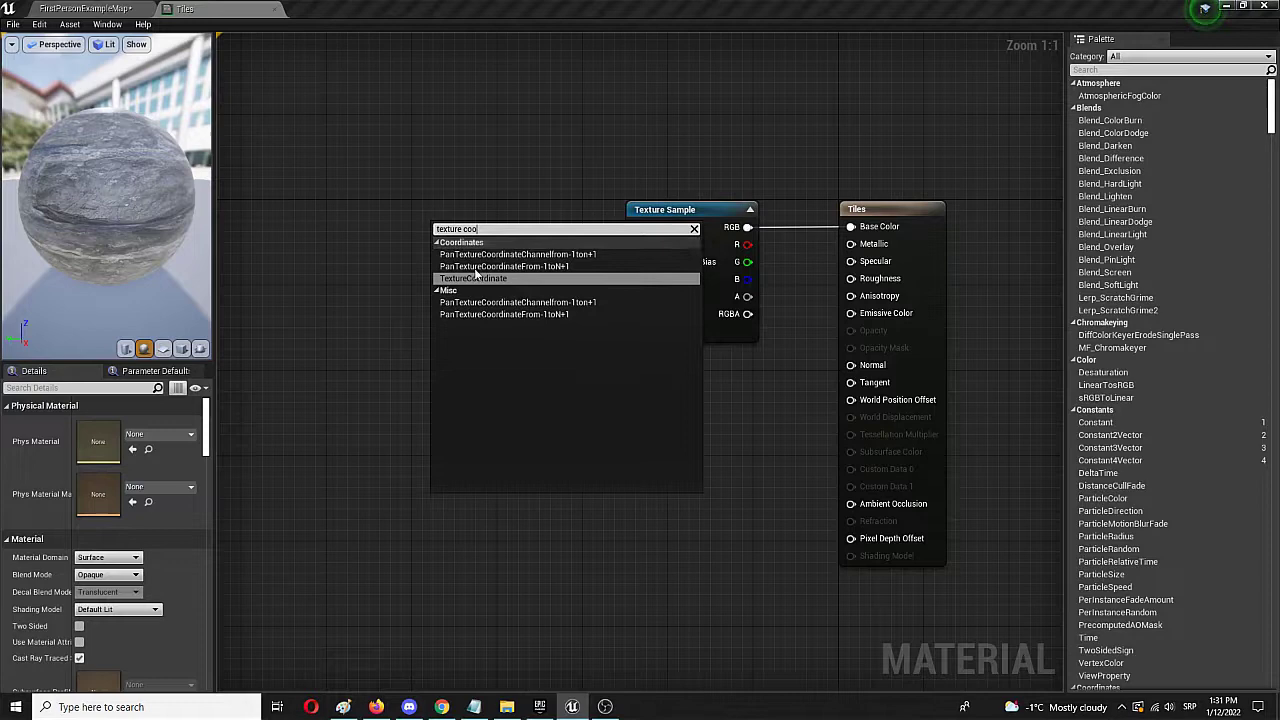
left_click(510, 279)
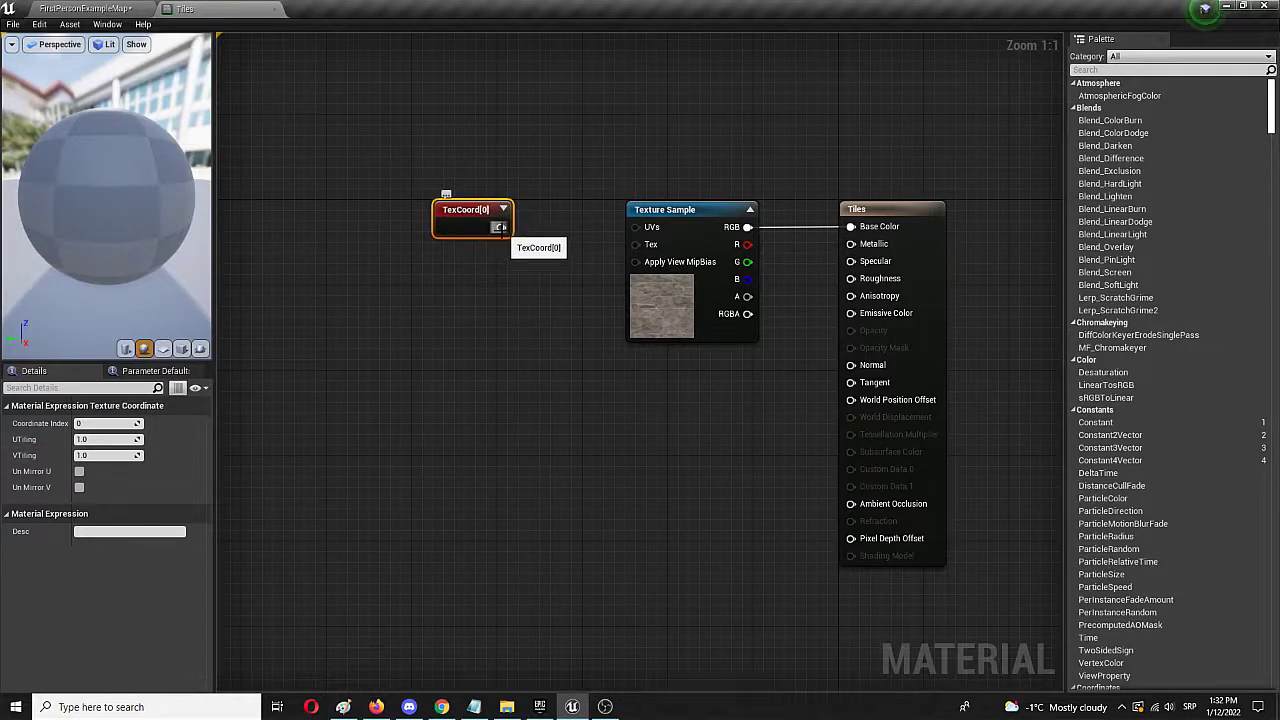
left_click_drag(499, 227, 638, 230)
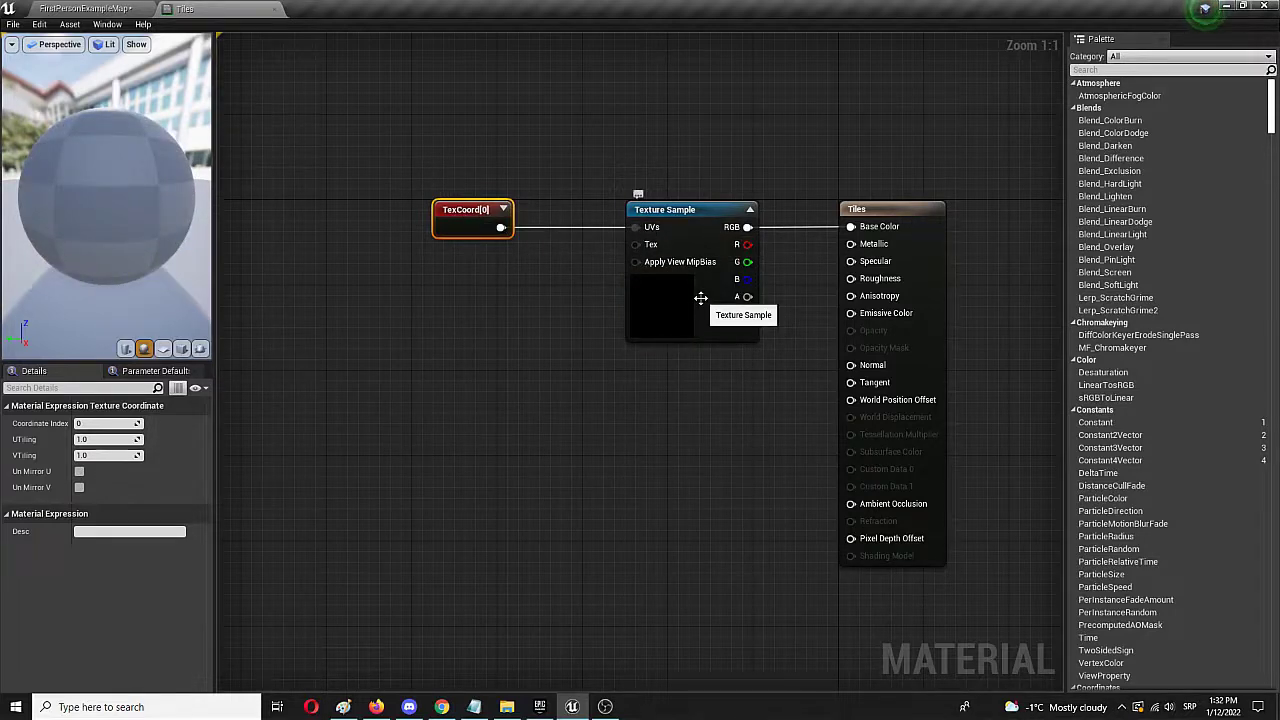
Set the TexCoord UTiling and VTiling to 8 and save the Tiles material.
left_click(125, 439)
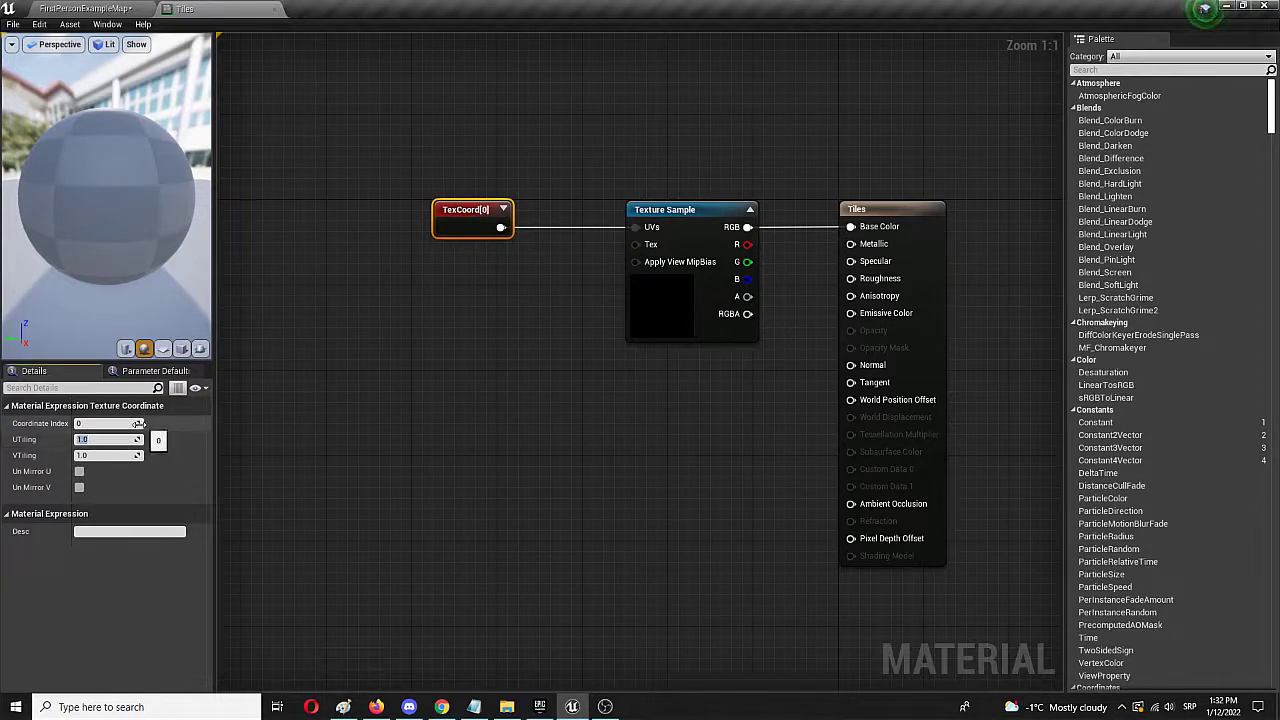
type("8")
left_click(100, 455)
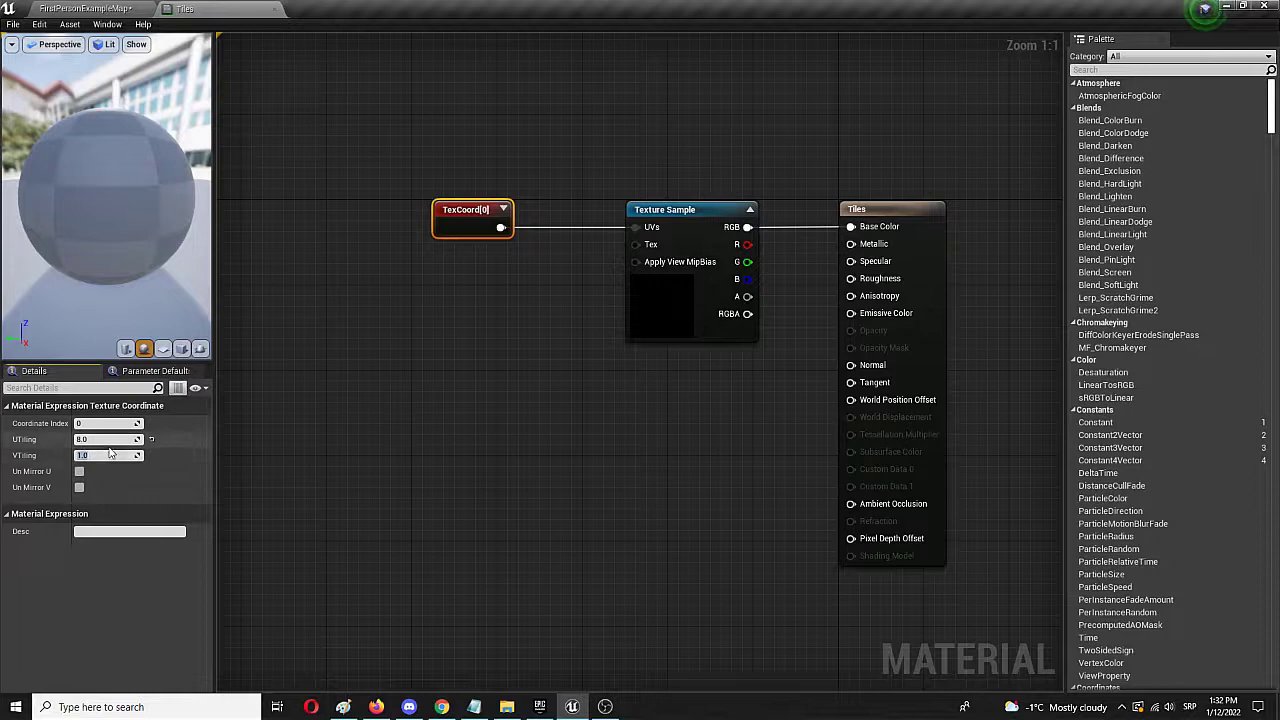
type("8")
left_click(290, 431)
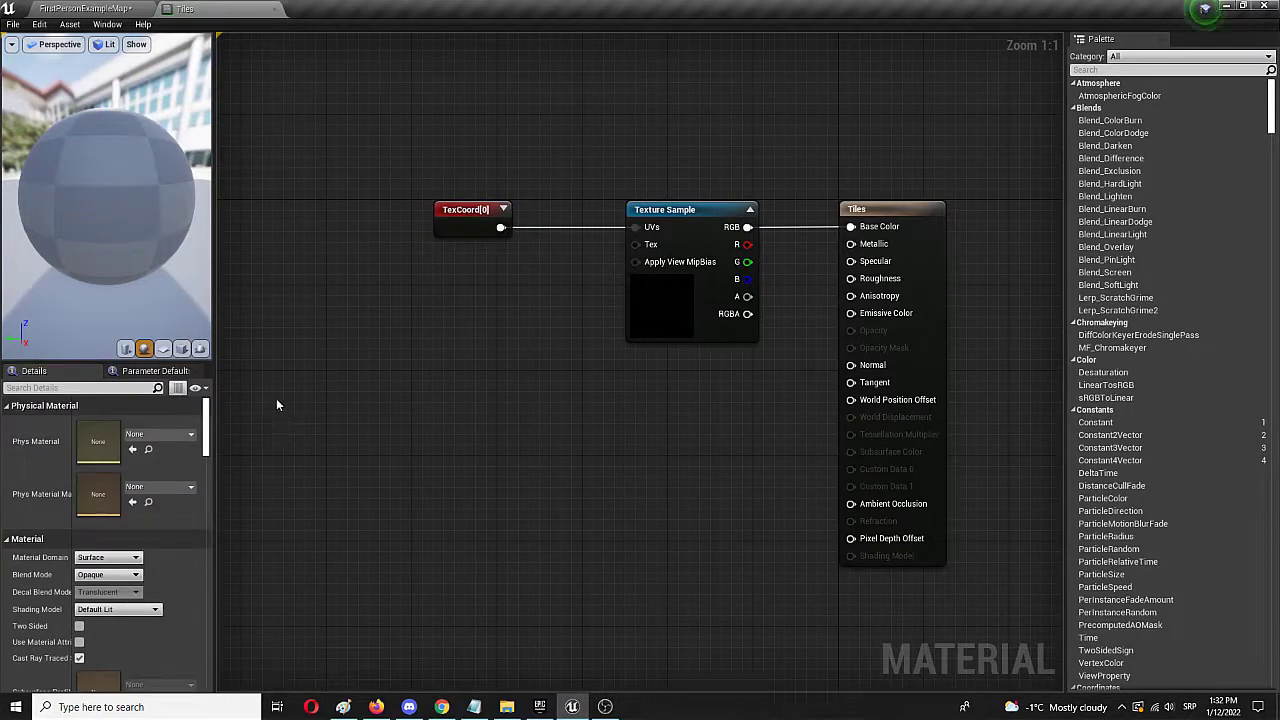
left_click(9, 25)
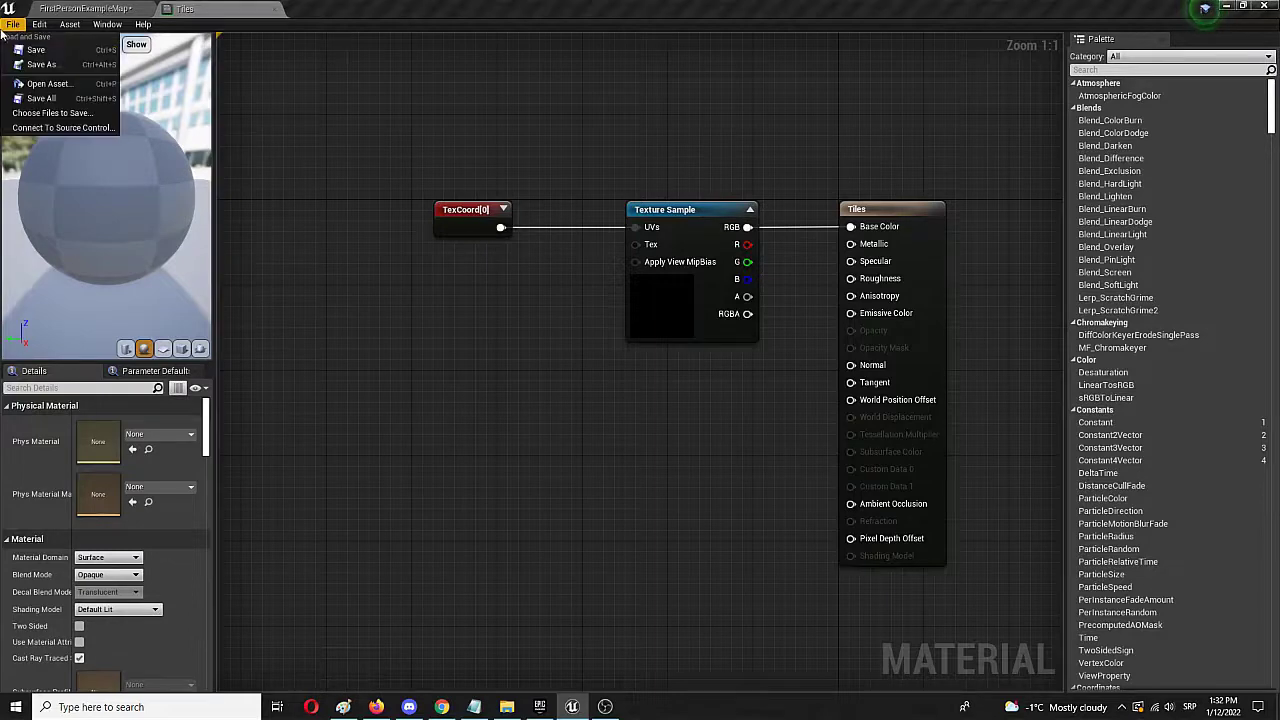
left_click(36, 49)
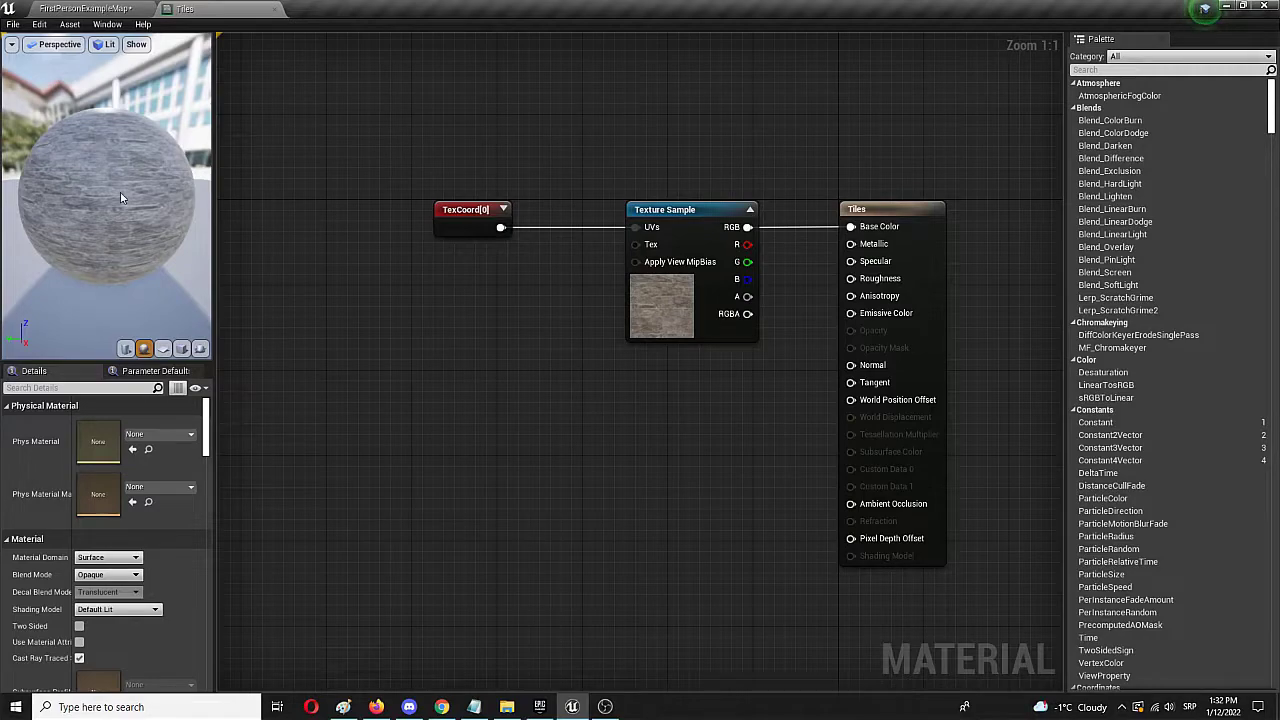
left_click(110, 8)
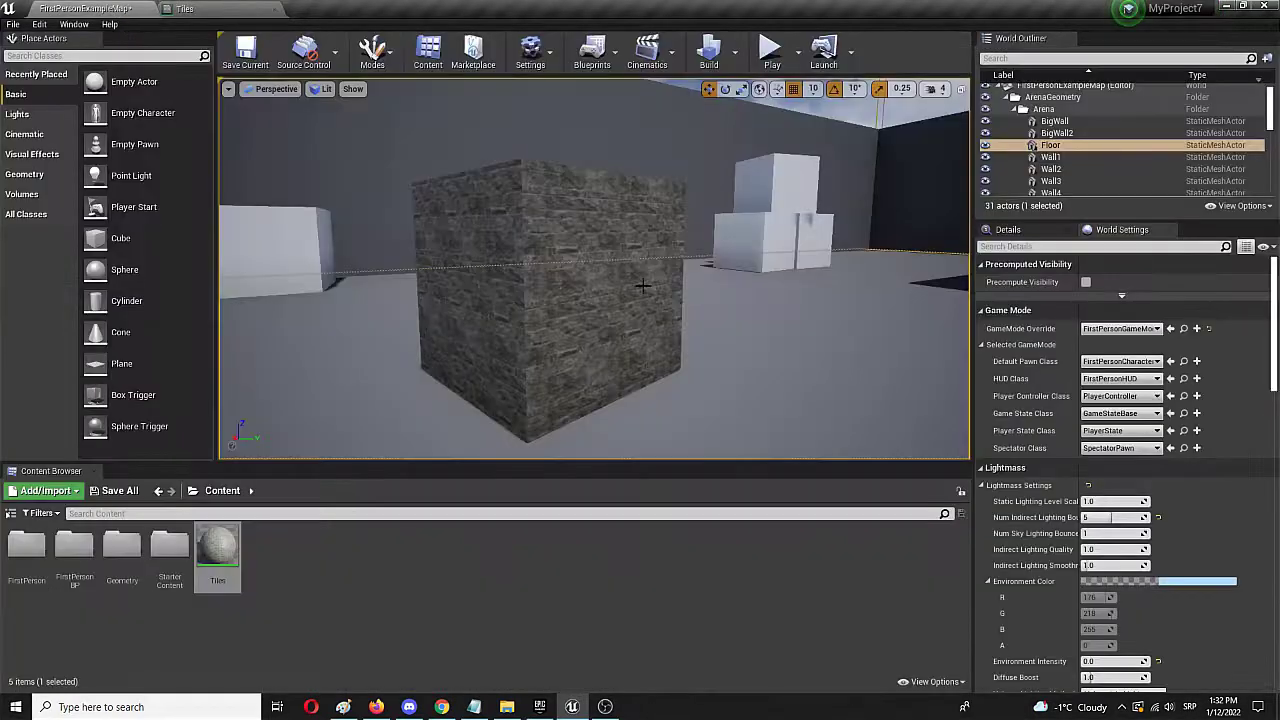
right_click_drag(639, 286, 622, 278)
left_click(185, 8)
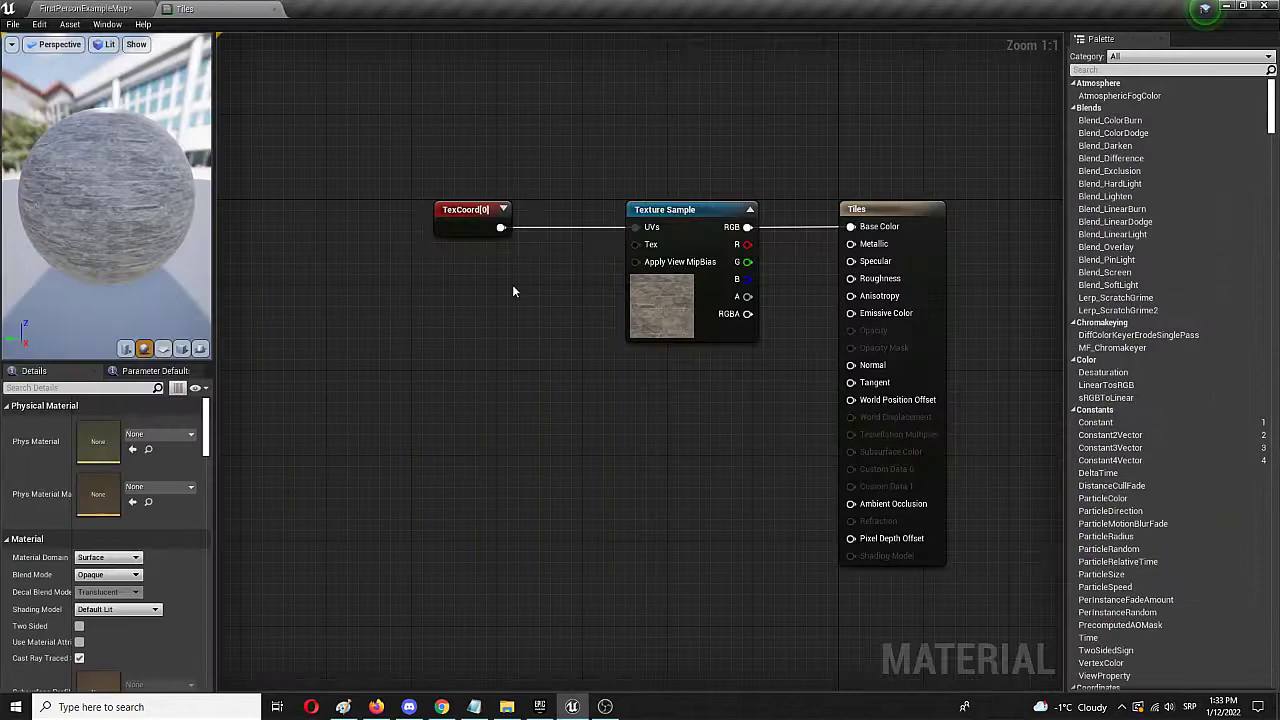
Change the TexCoord node's UTiling to 20, leaving VTiling at 8, and save Tiles.
left_click(443, 218)
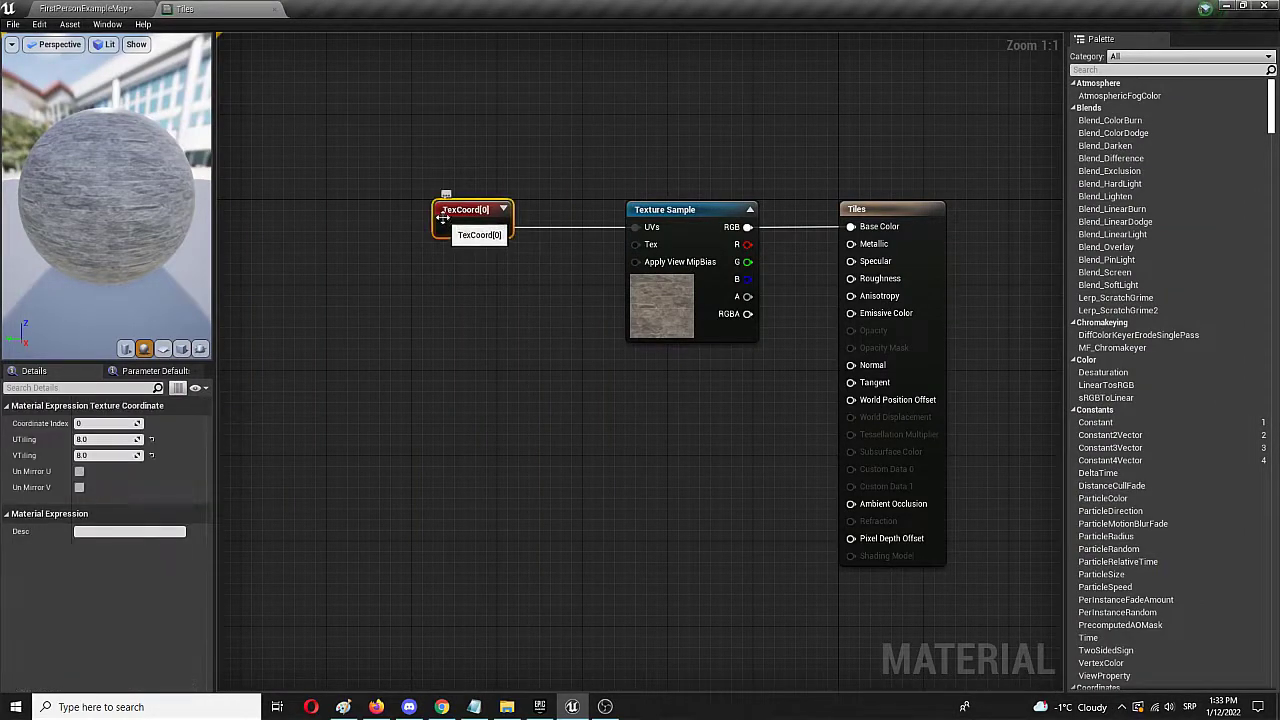
left_click(110, 439)
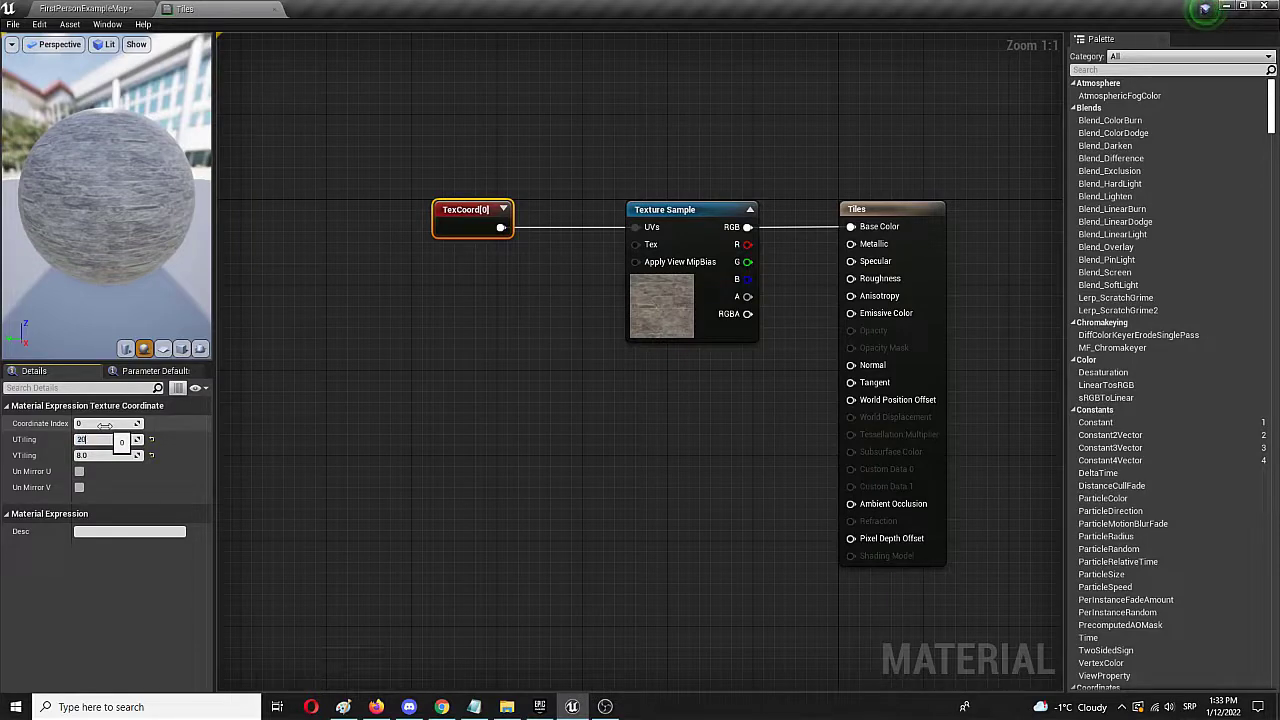
left_click(282, 465)
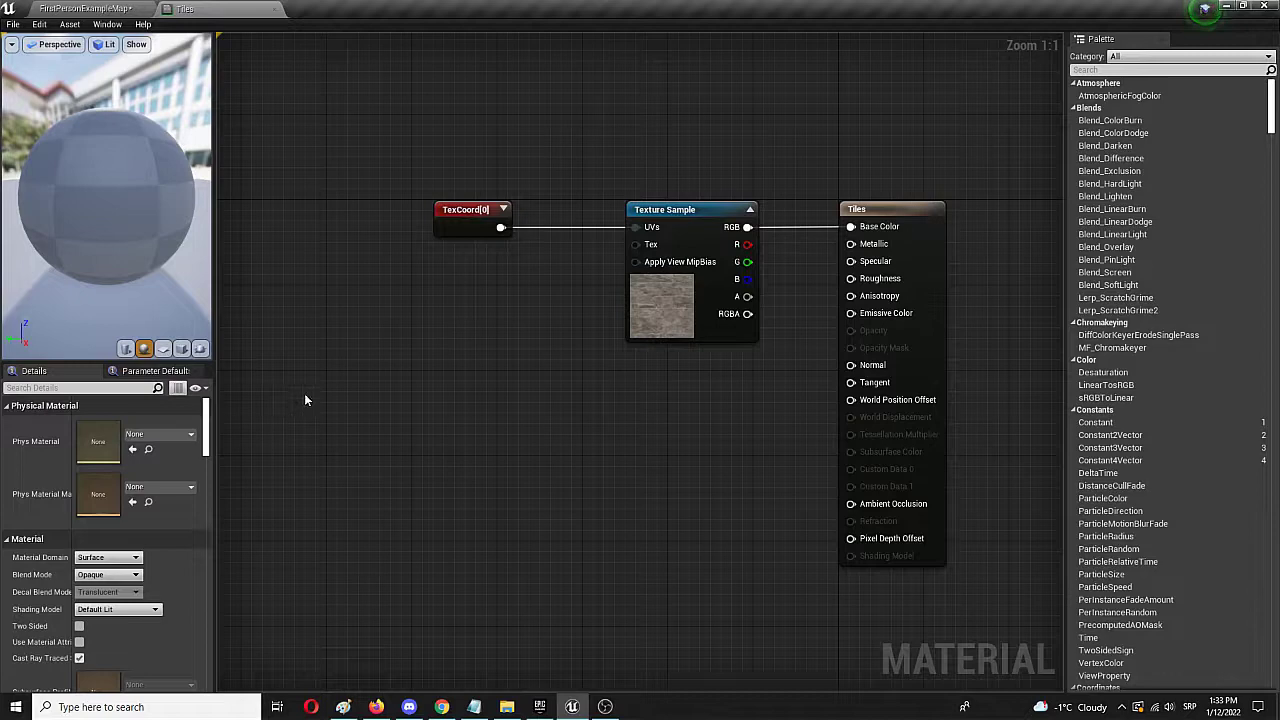
left_click(13, 24)
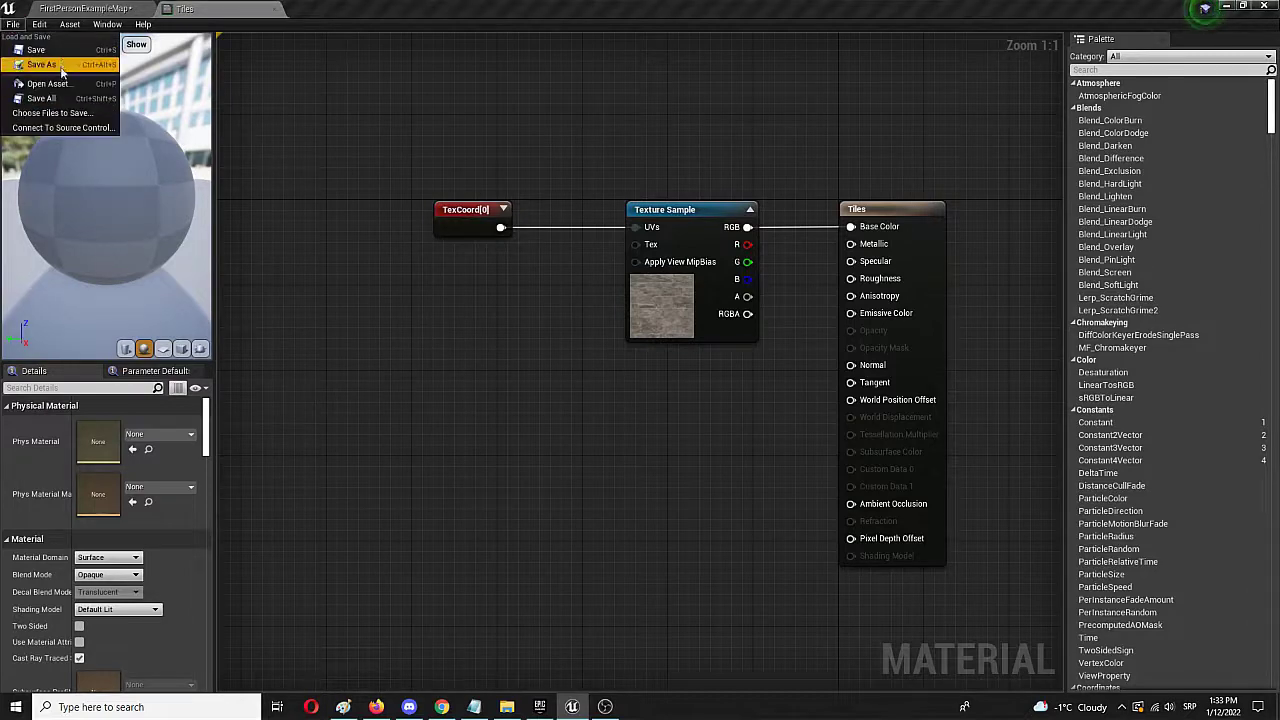
left_click(60, 57)
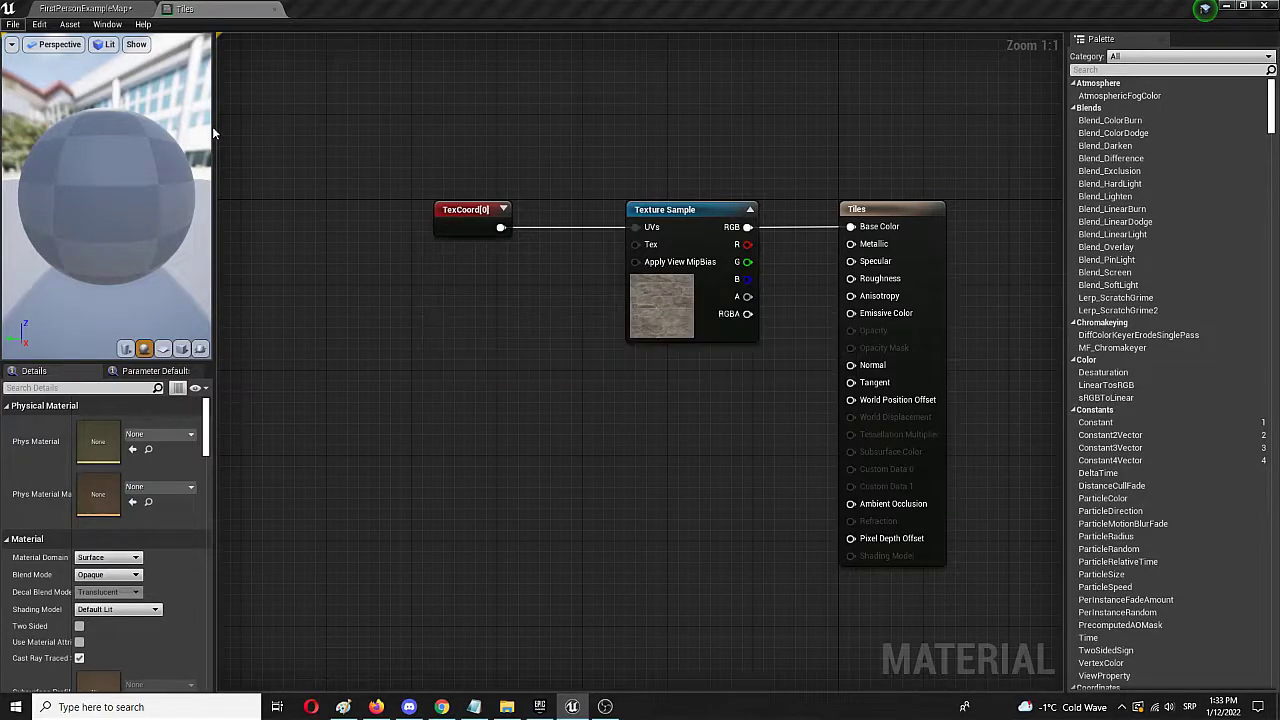
left_click(64, 8)
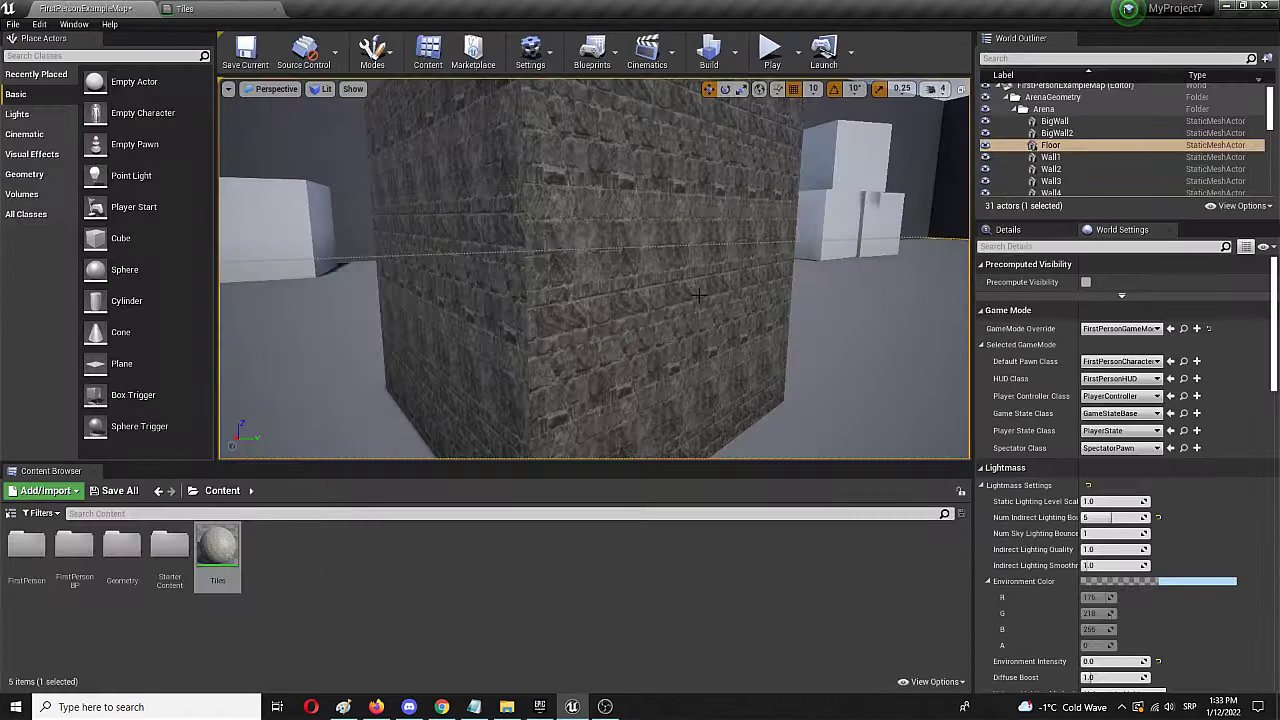
scroll(667, 292, "down", 3)
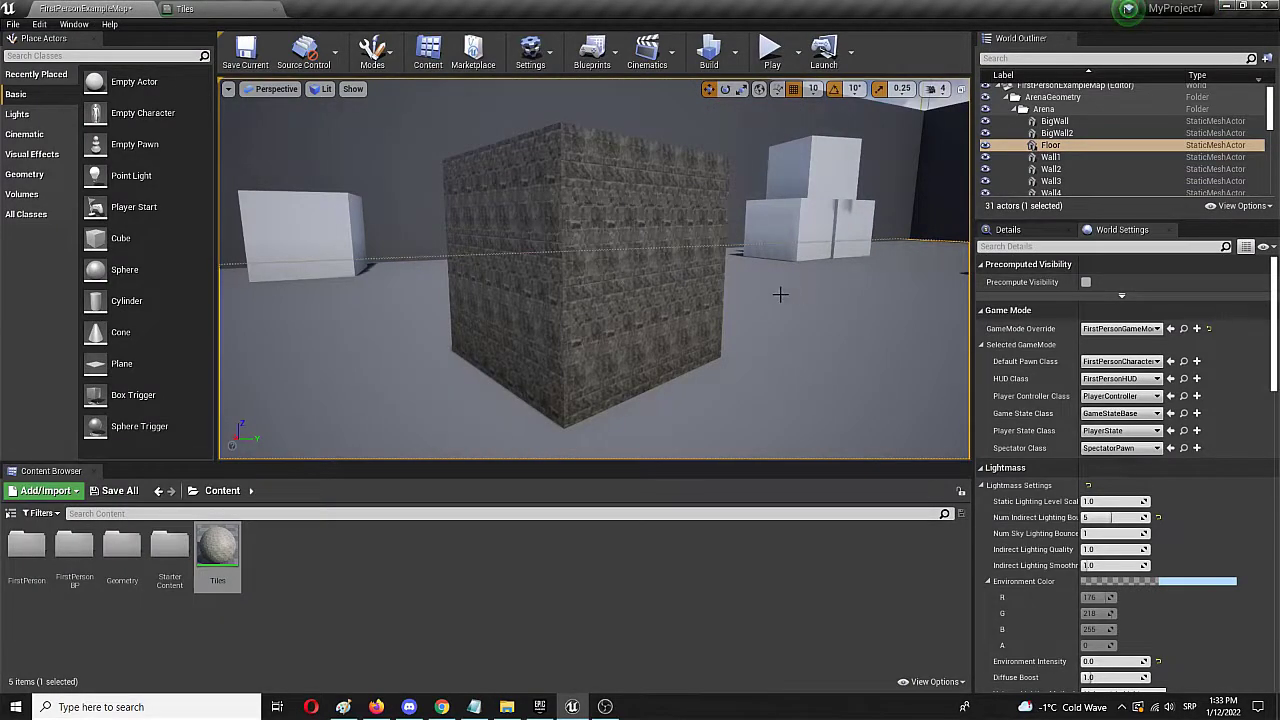
left_click(190, 11)
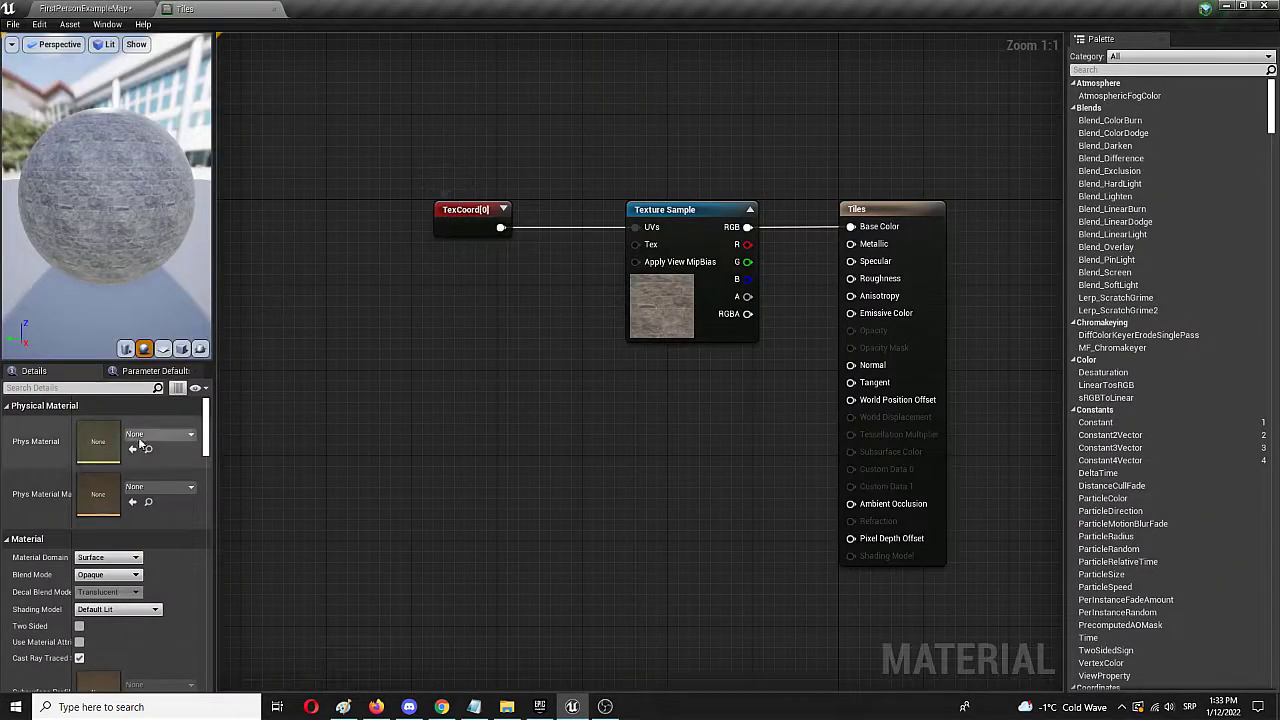
Select the TexCoord[0] node to show its 20 × 8 tiling in Details.
left_click(464, 222)
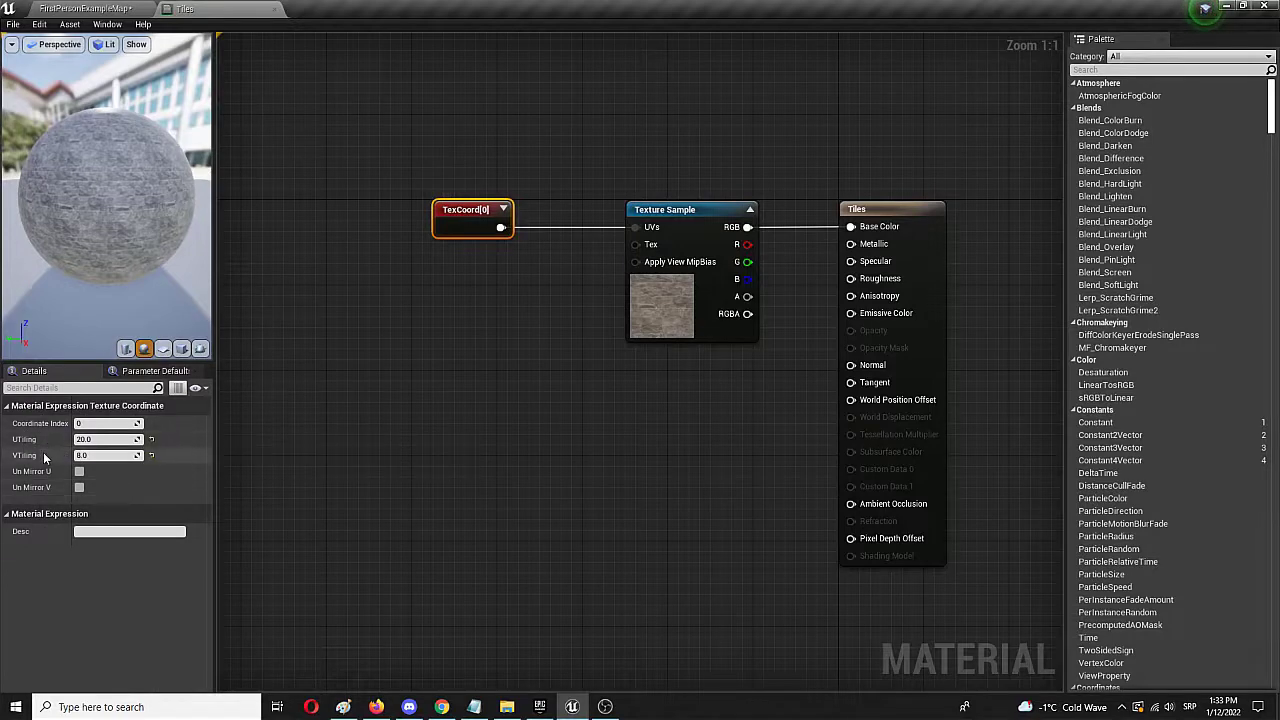